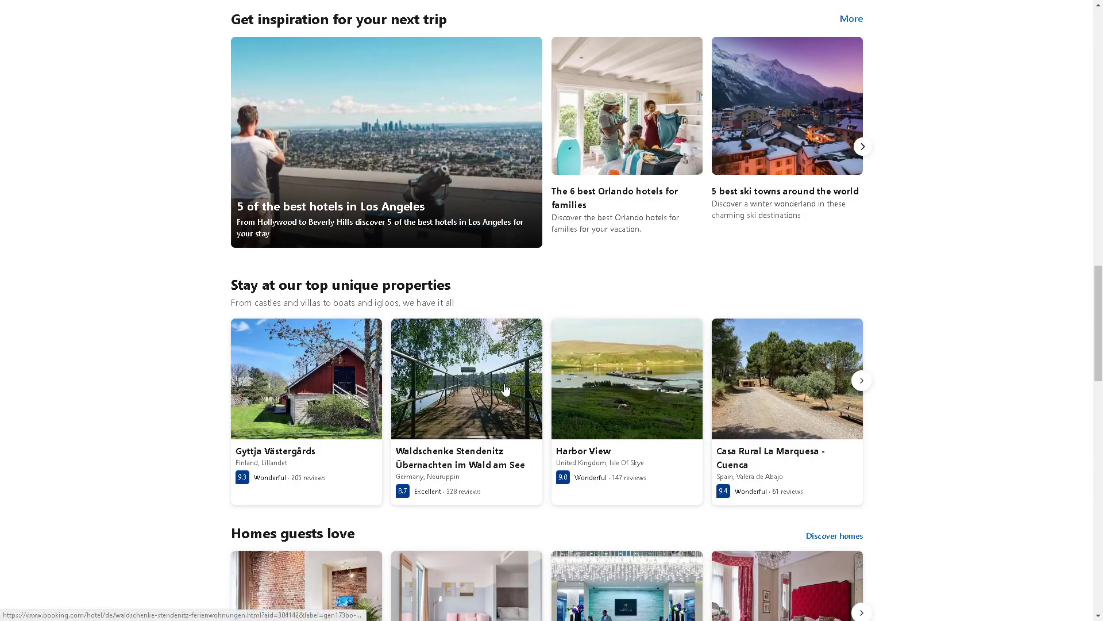
Start a new property listing under Hotel, B&Bs and pick Hotel as the category
scroll(505, 391, down, 3)
scroll(510, 400, down, 1)
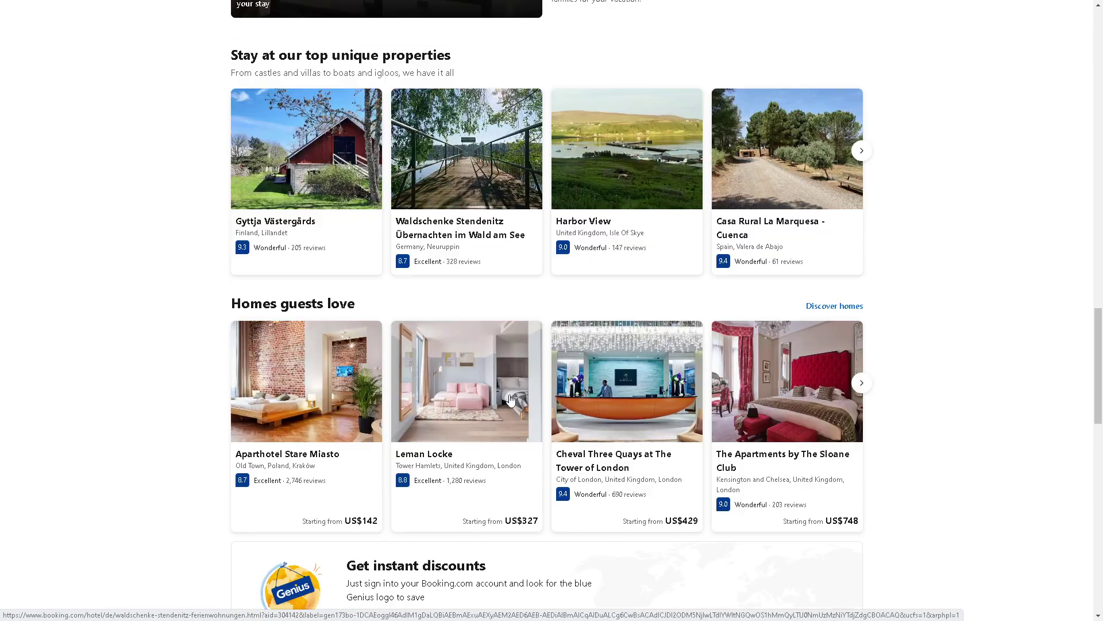
scroll(511, 400, down, 1)
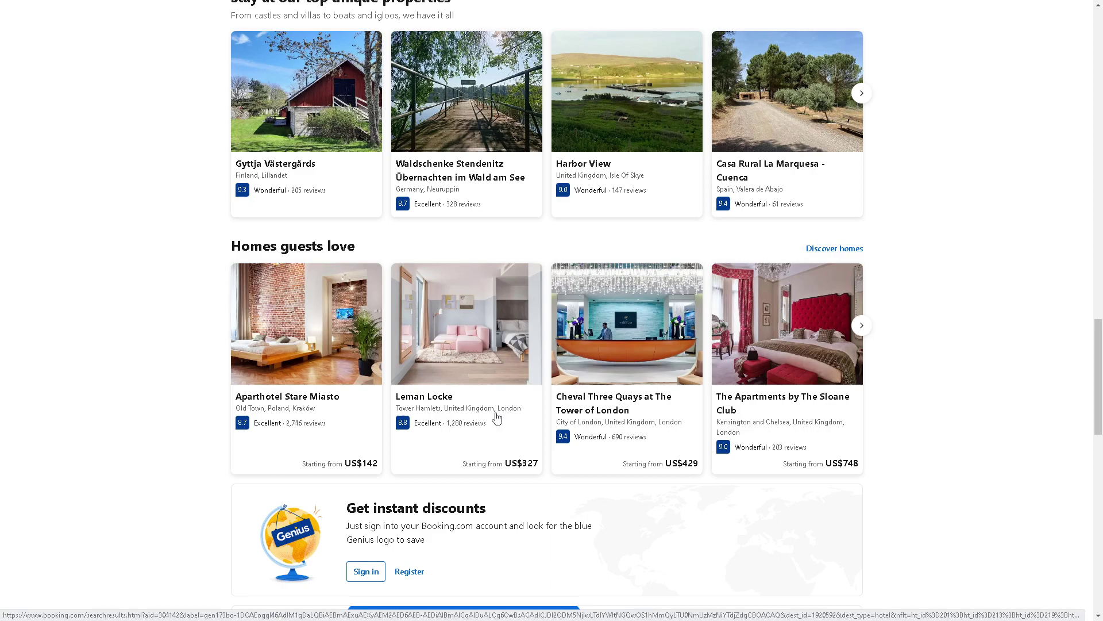
scroll(489, 422, down, 3)
scroll(488, 424, down, 6)
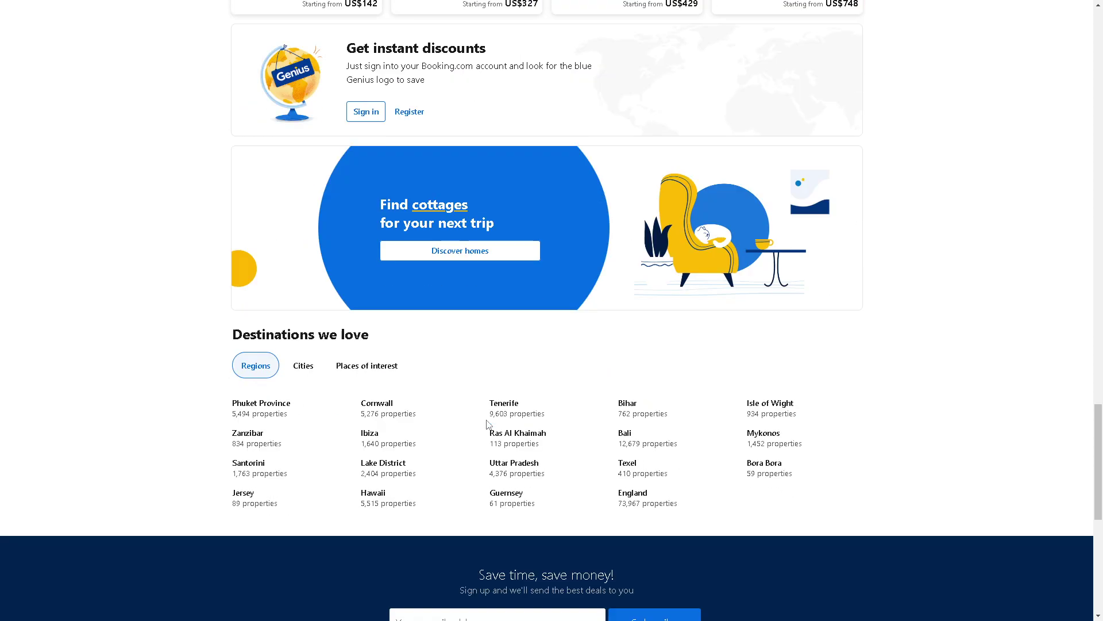
scroll(488, 420, down, 2)
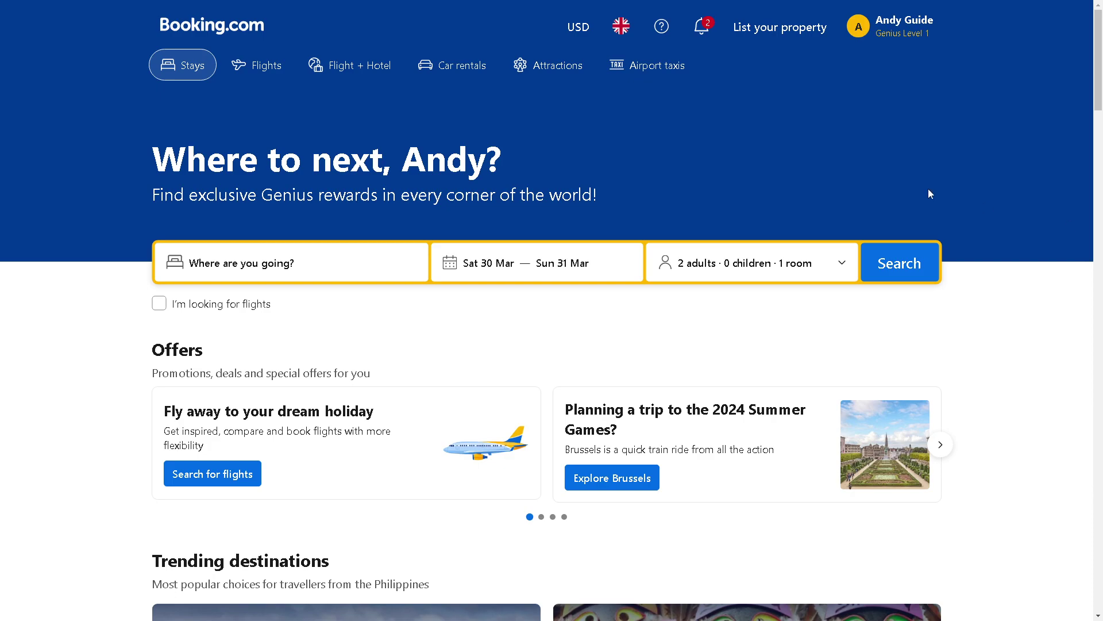
click(770, 38)
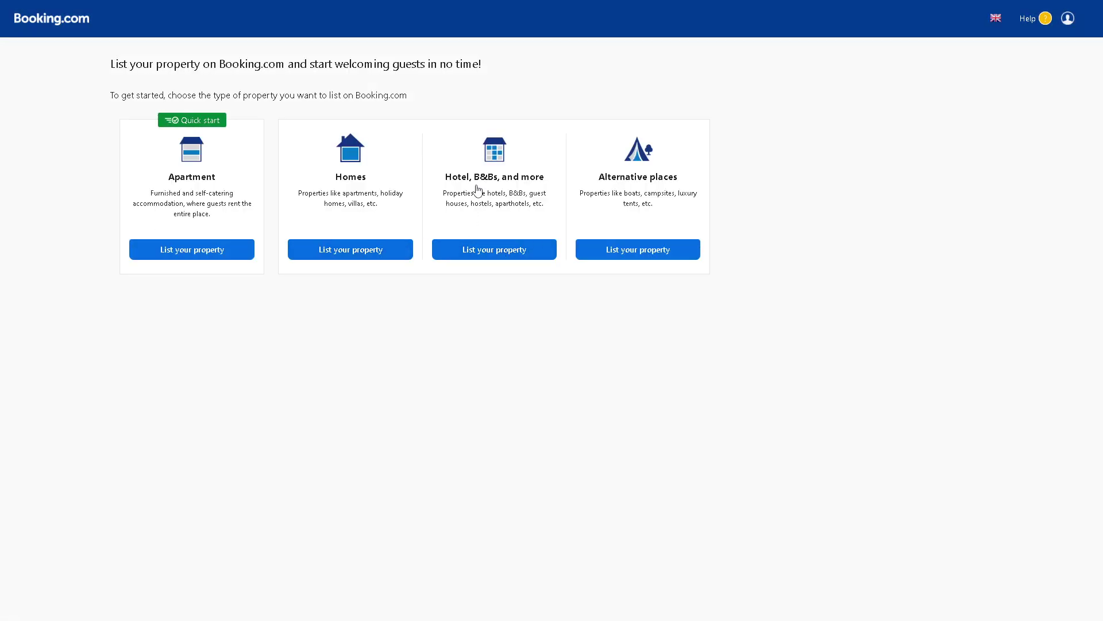
click(489, 255)
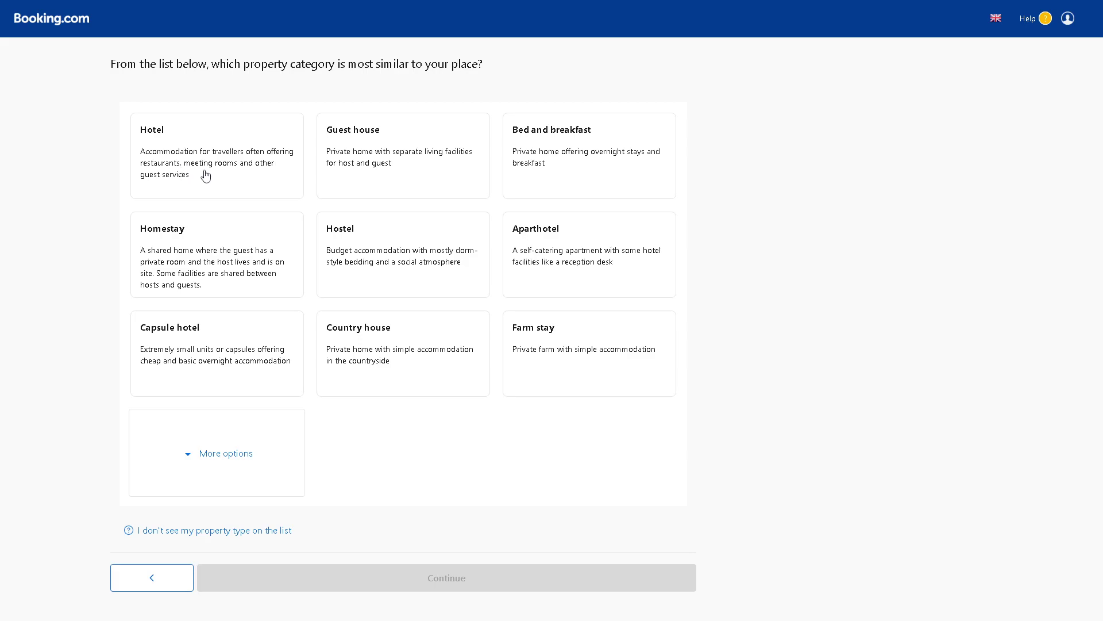
click(208, 176)
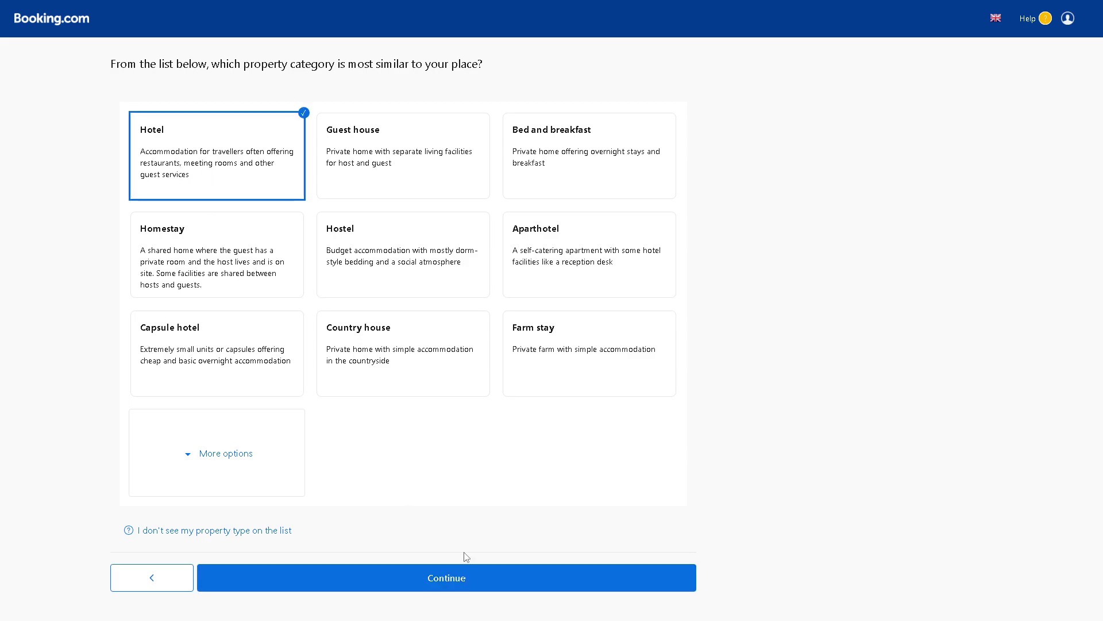
click(467, 579)
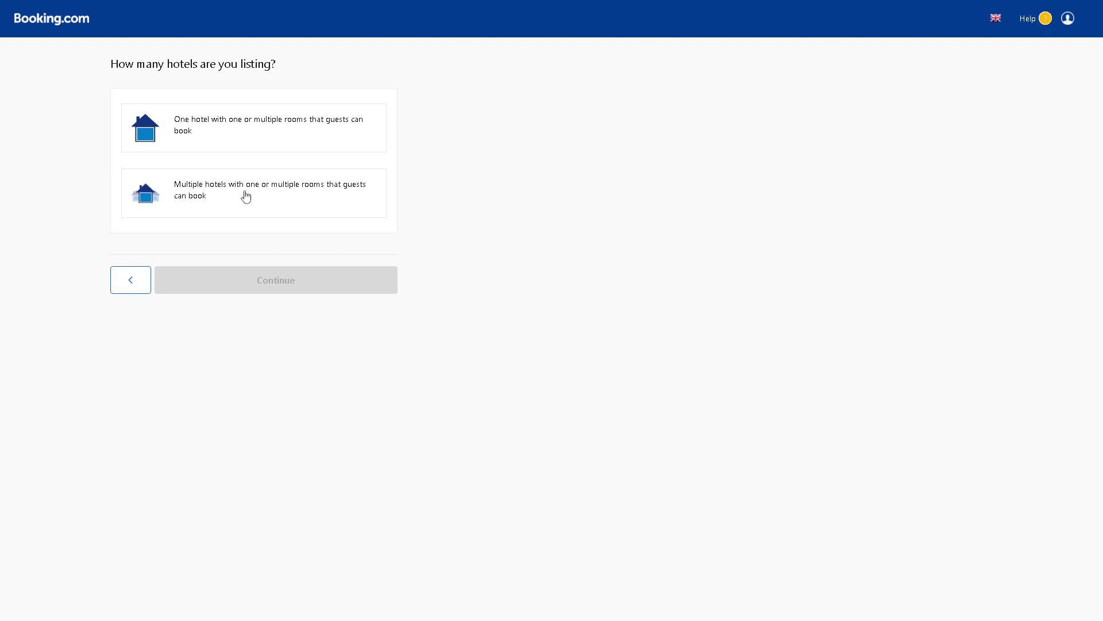
Specify a single hotel with one or multiple rooms
click(206, 148)
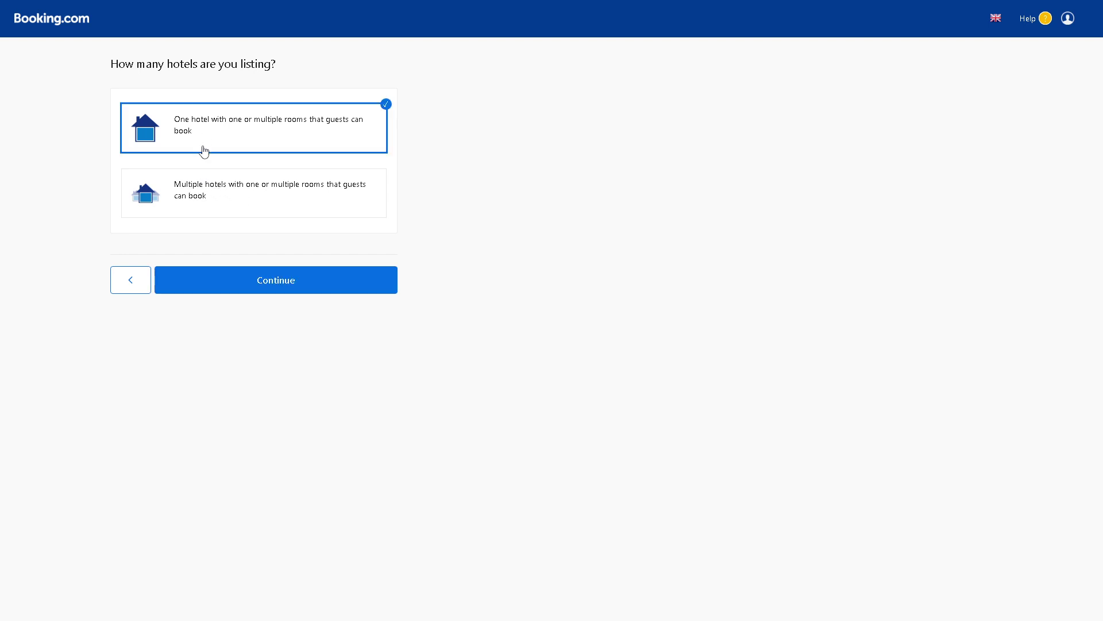
click(221, 284)
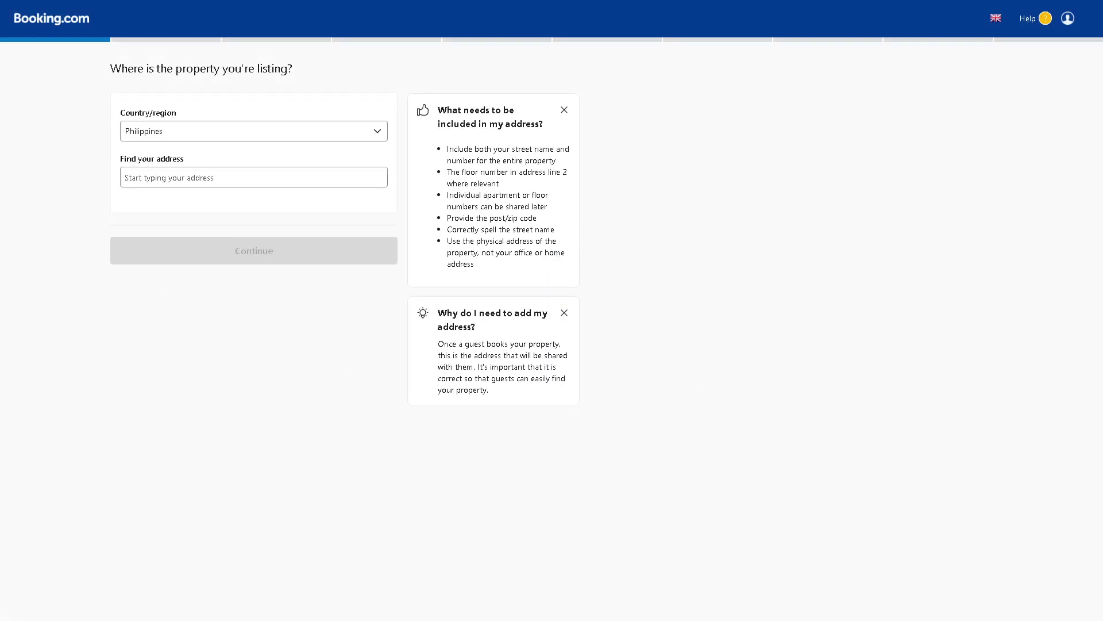
click(309, 184)
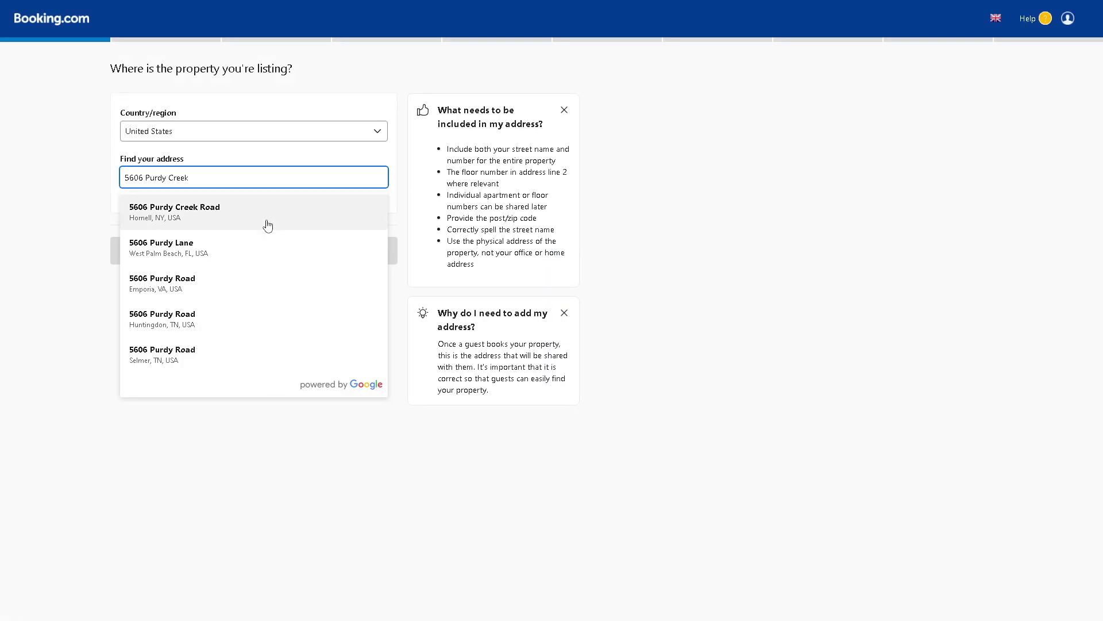
click(267, 225)
click(139, 178)
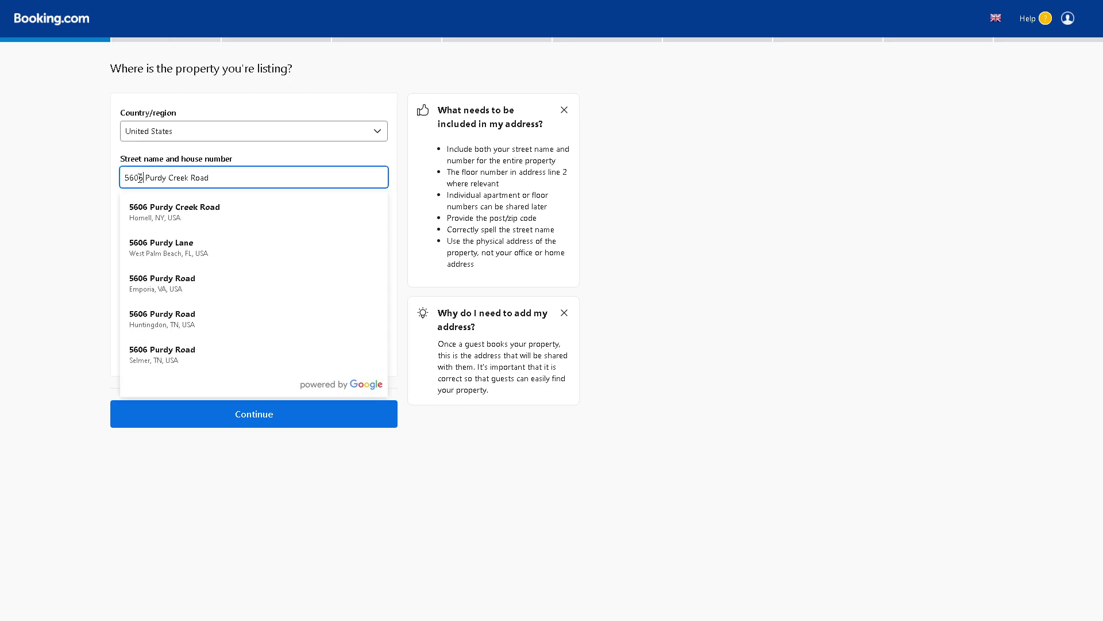
key(BackSpace)
text(1)
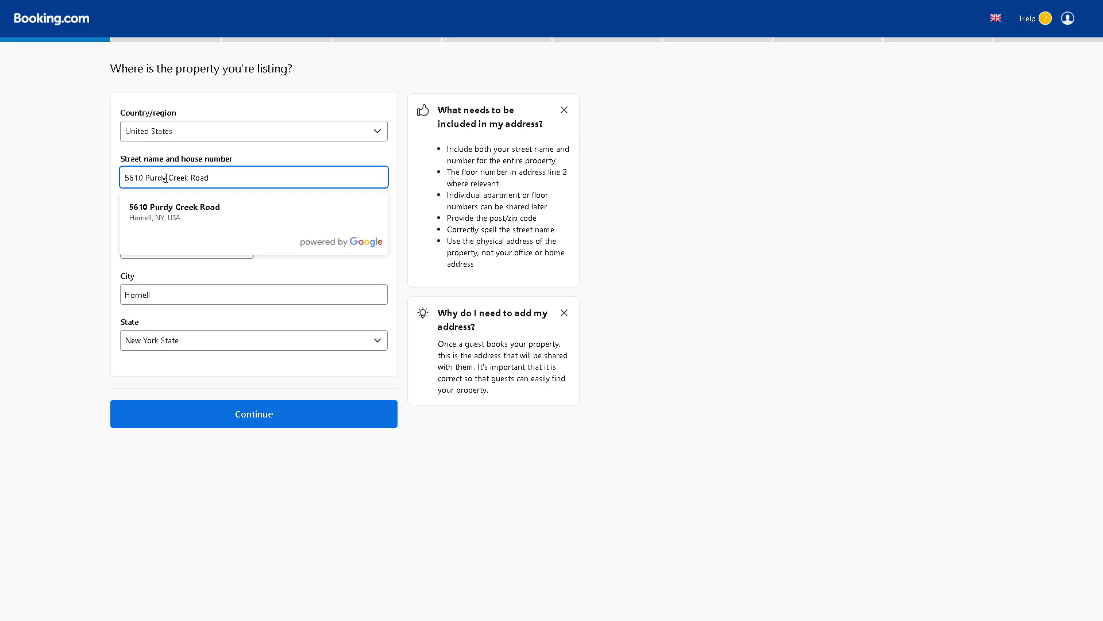
text(ve)
click(712, 279)
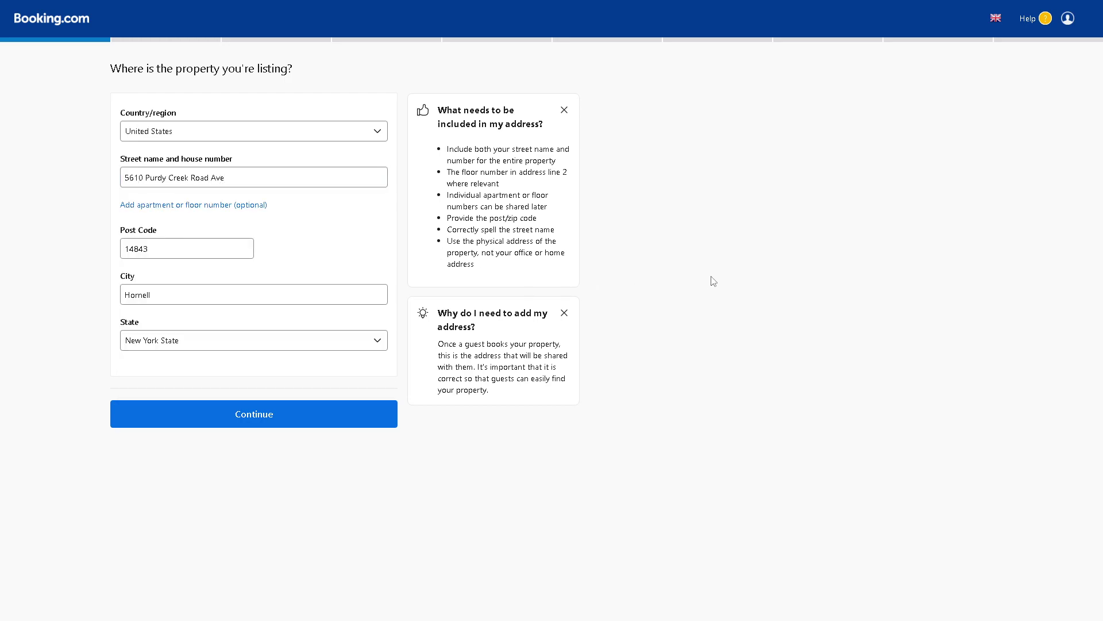
click(241, 413)
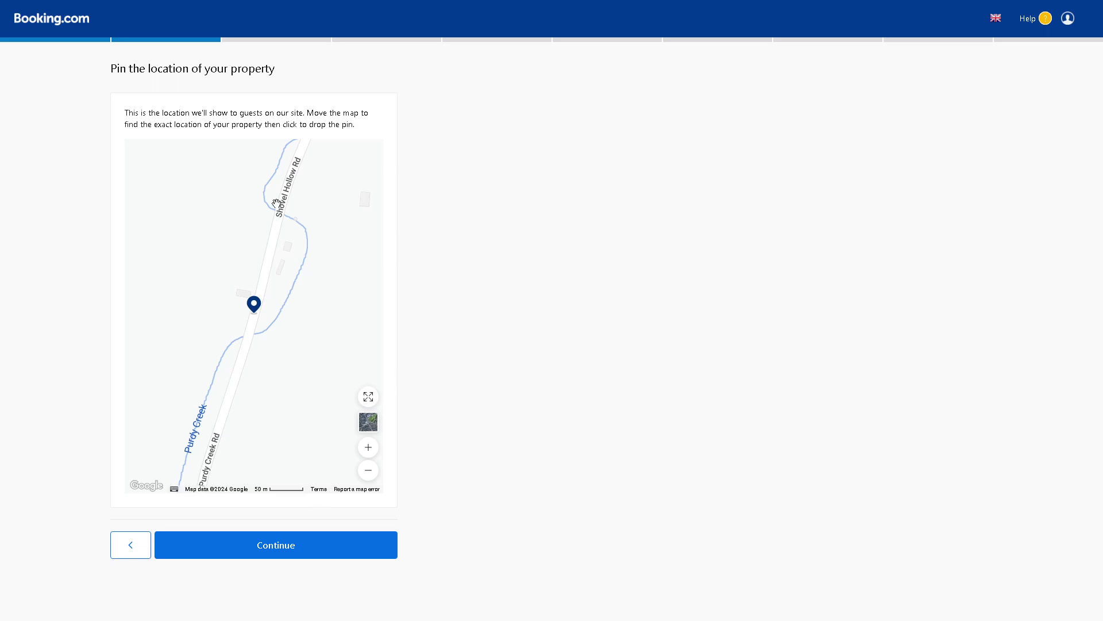
mouse_move(253, 310)
mouse_down()
mouse_move(168, 277)
mouse_move(256, 210)
mouse_up()
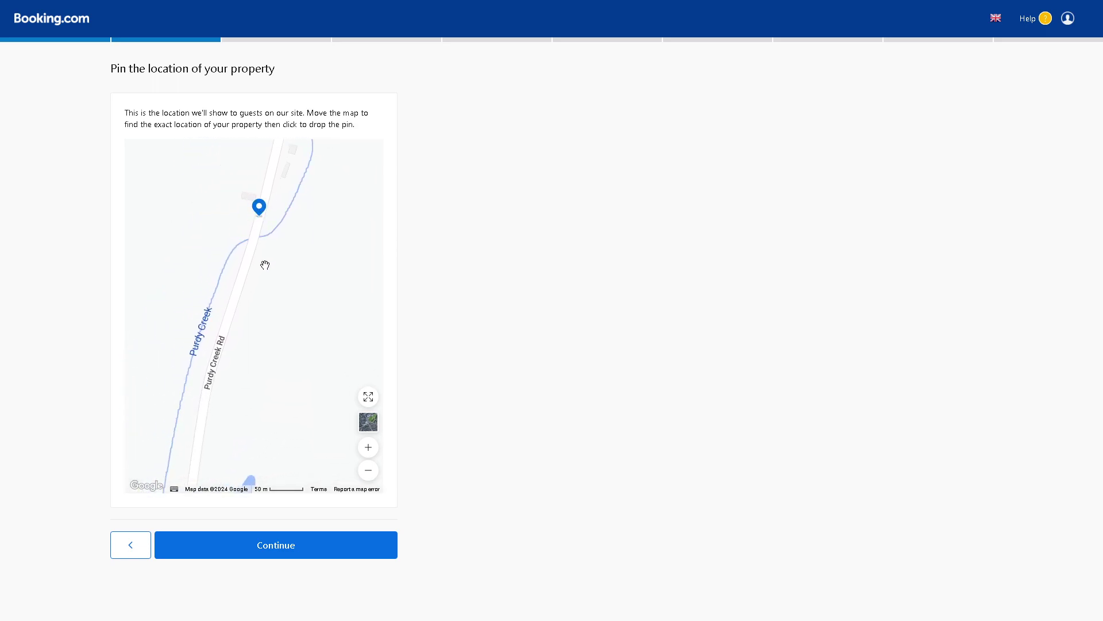
click(247, 553)
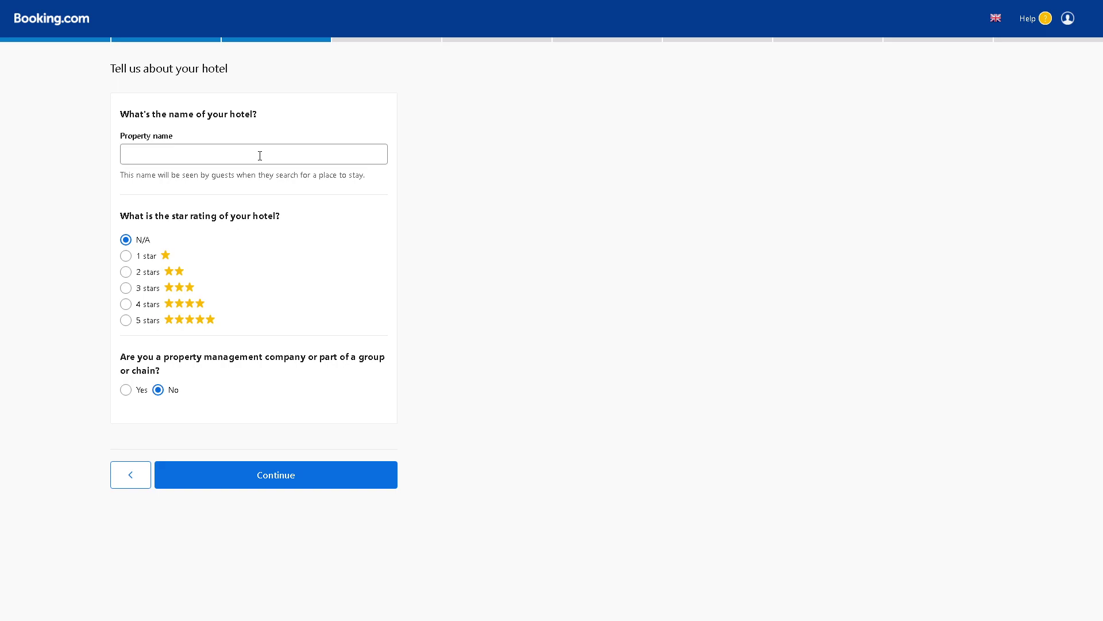
Name the hotel 'YOut'
click(259, 155)
text(Andy Guide)
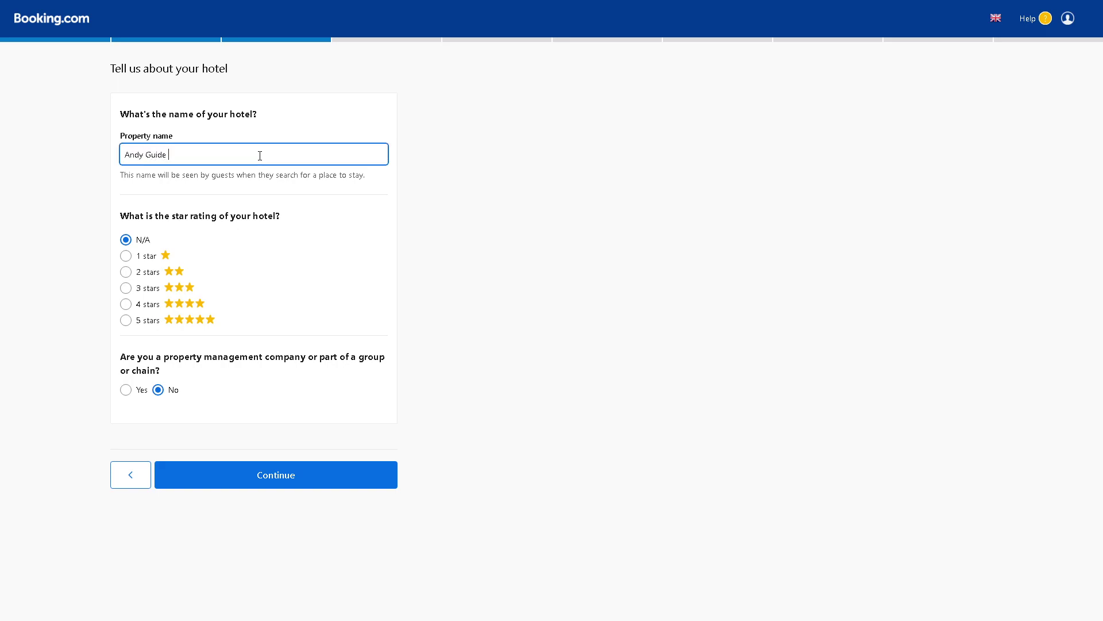
text(YOut)
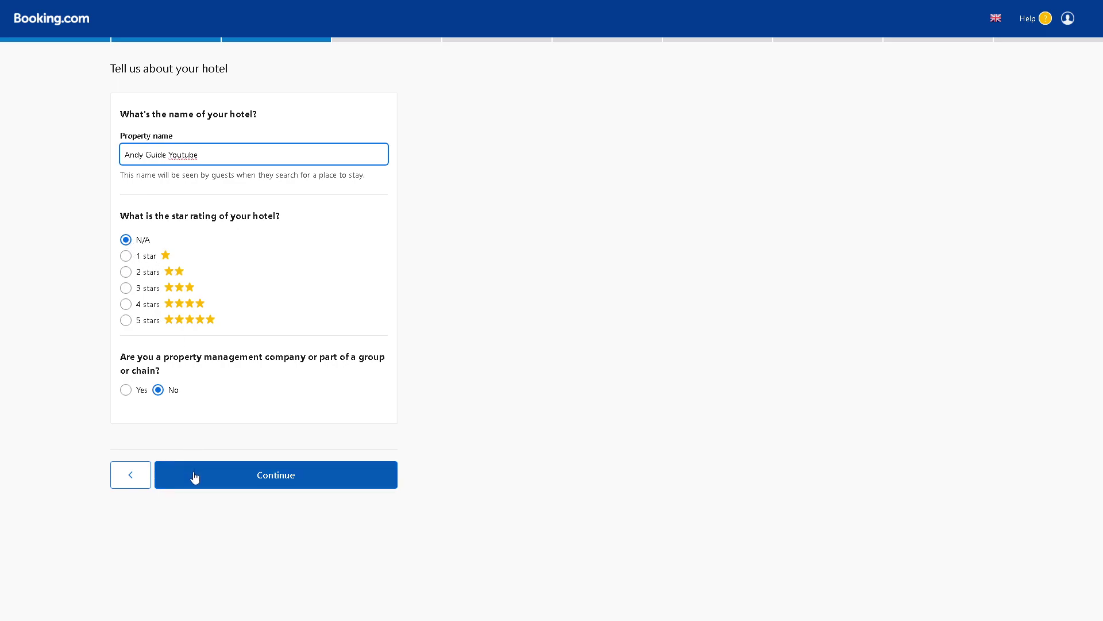
click(249, 478)
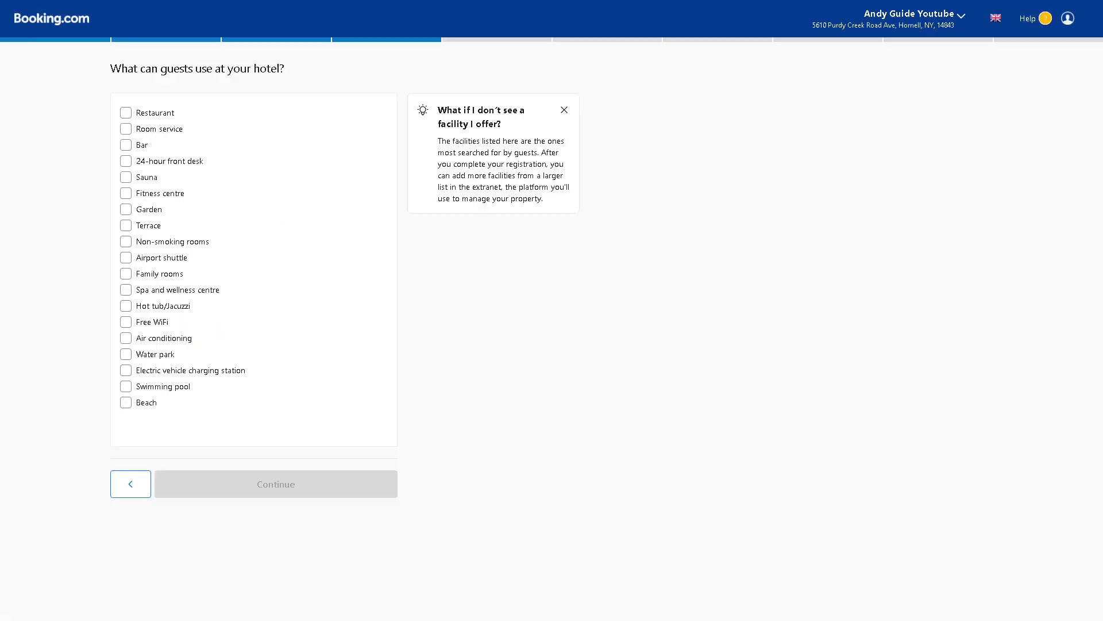
Tick every guest facility, from Restaurant and Room service through Swimming pool and Beach
click(126, 114)
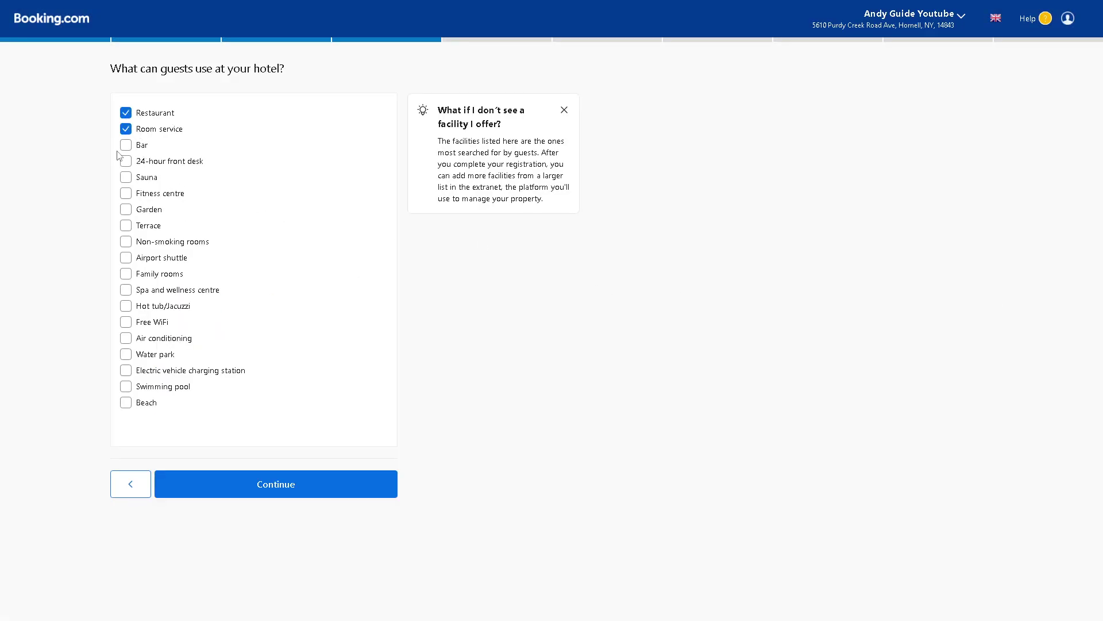
click(126, 145)
click(126, 177)
click(126, 210)
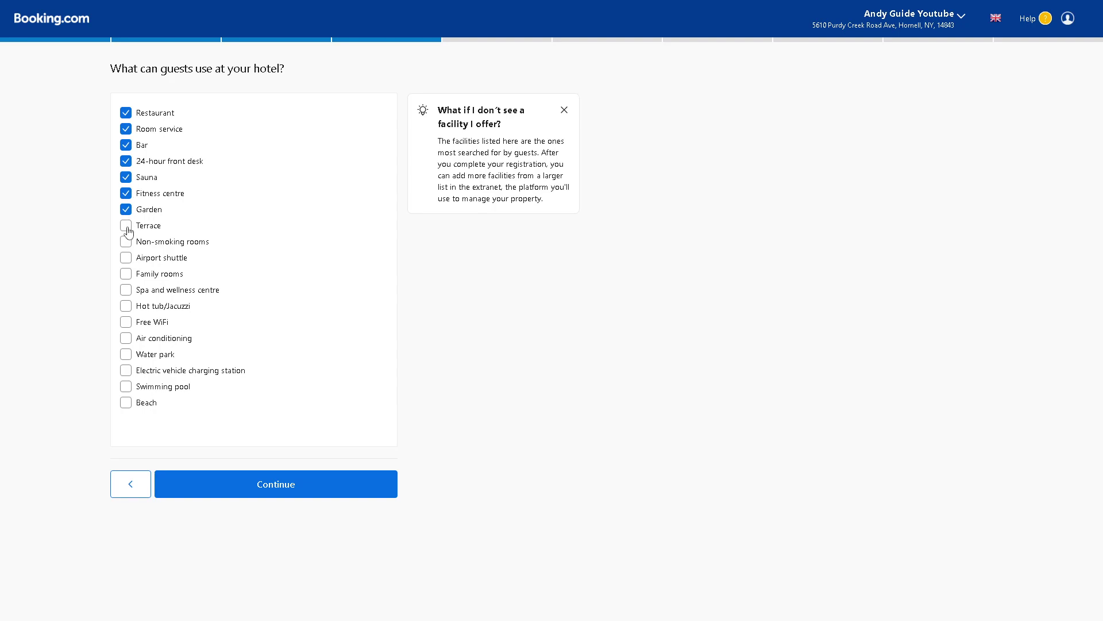
click(126, 241)
click(126, 257)
click(126, 290)
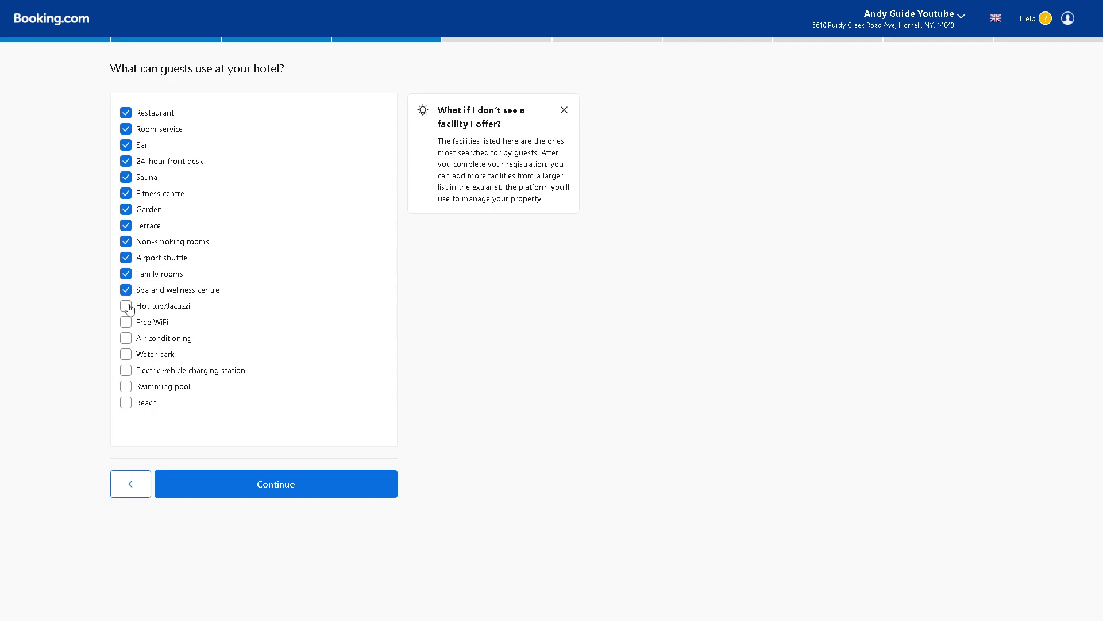
click(126, 322)
click(125, 354)
click(125, 370)
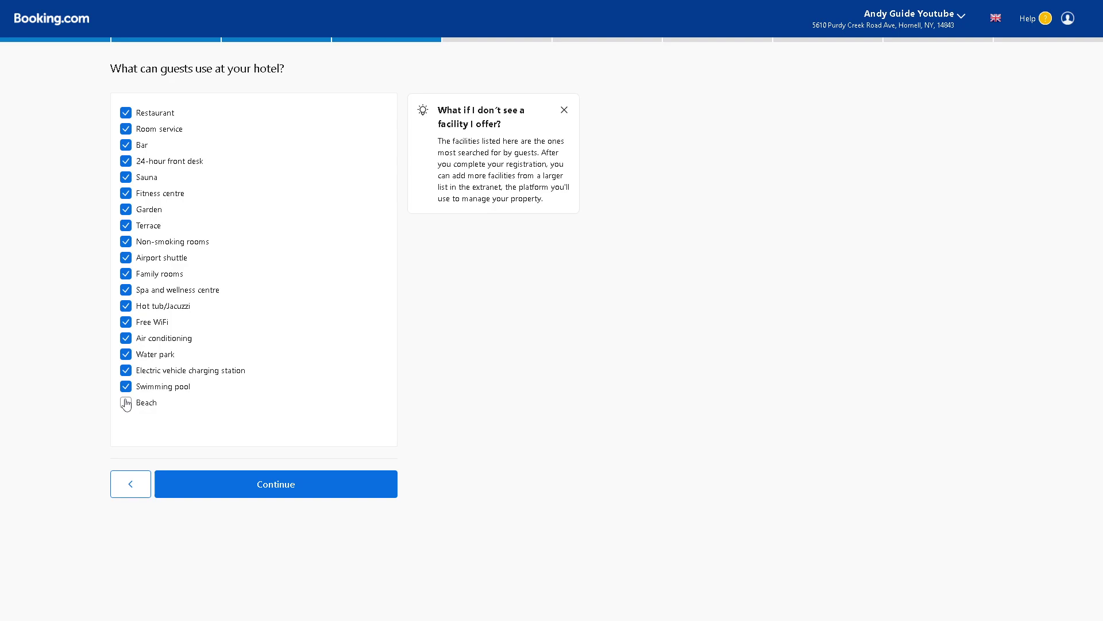
click(126, 402)
click(207, 489)
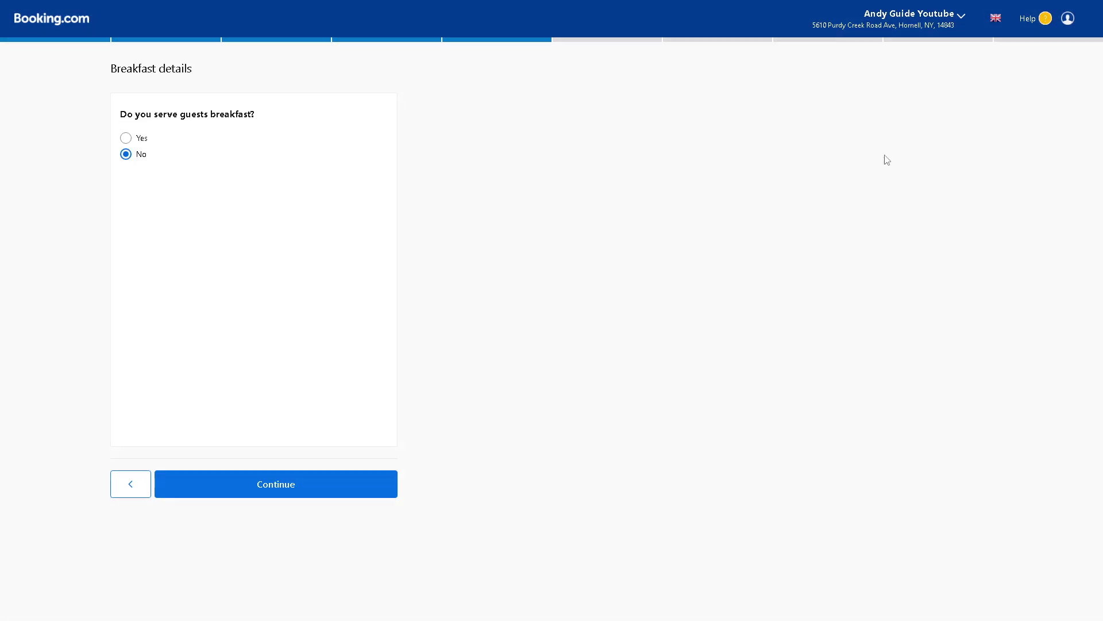
Set breakfast served, free parking, English as staff language, and accept house rules
click(126, 137)
click(275, 477)
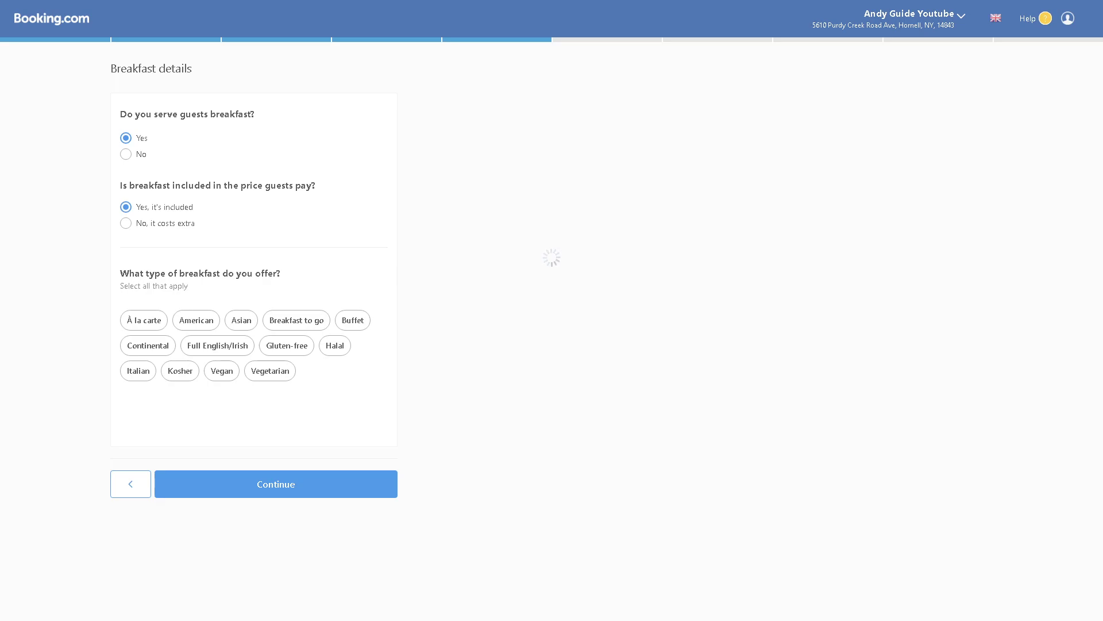
click(141, 137)
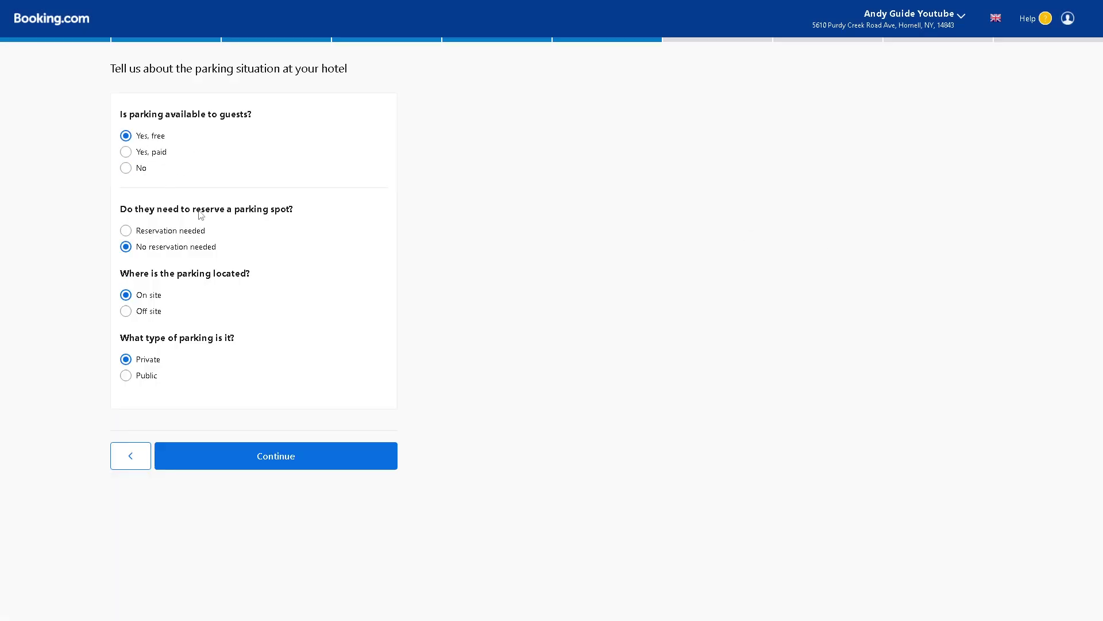
click(206, 465)
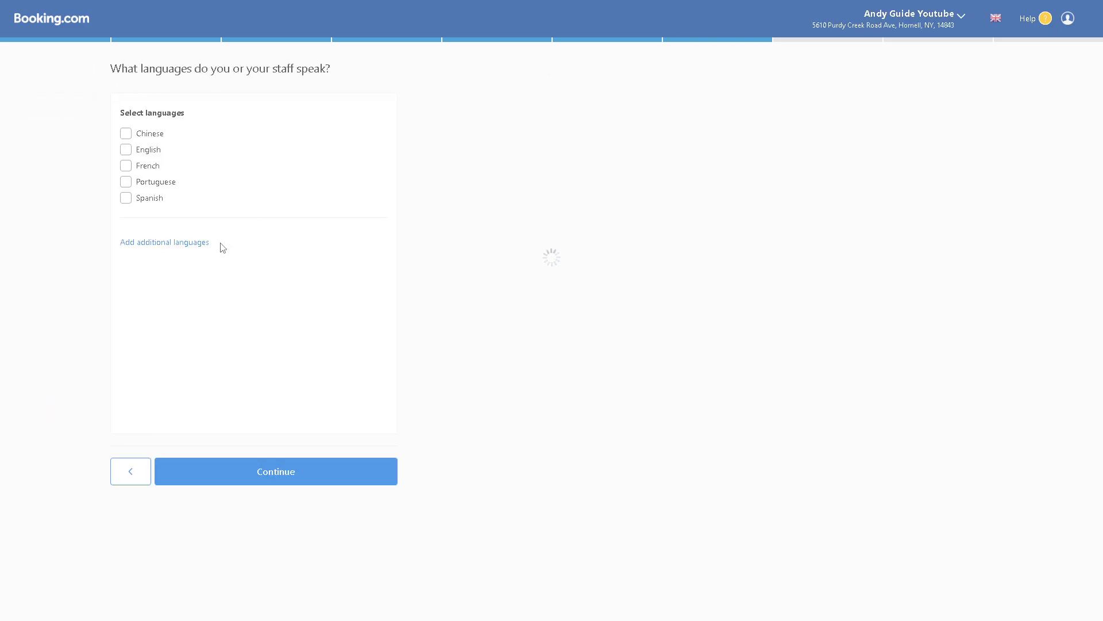
click(126, 150)
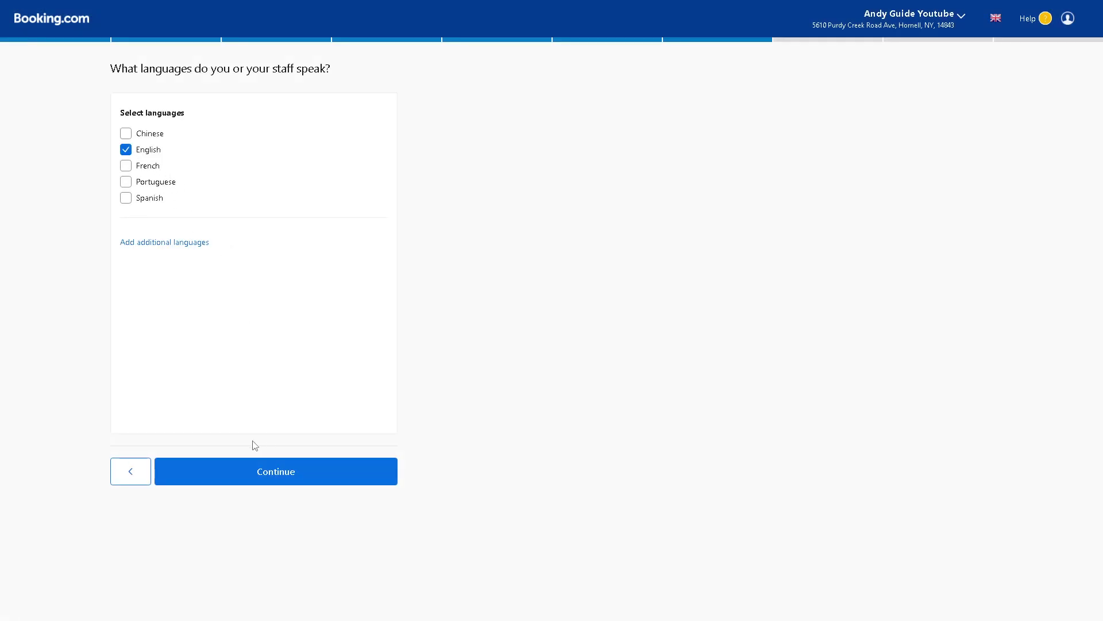
click(236, 471)
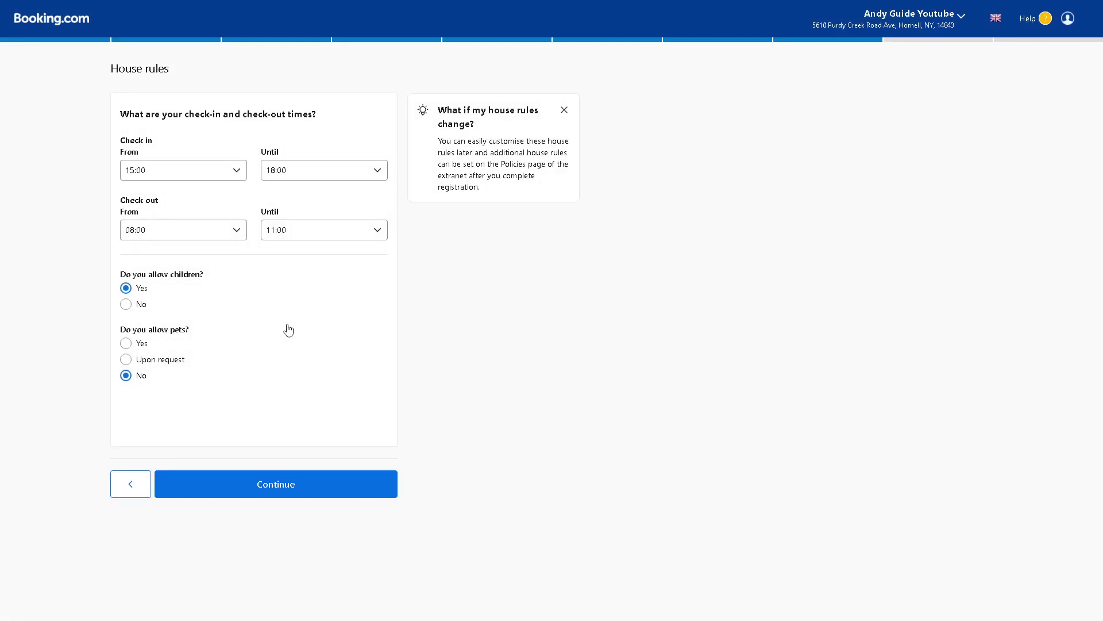
click(246, 485)
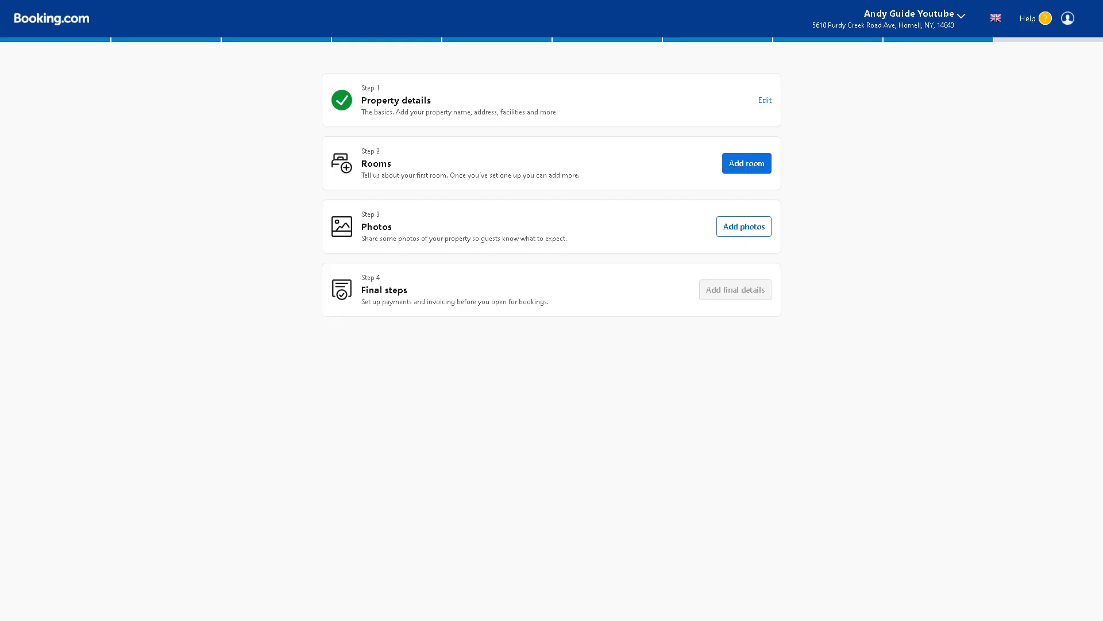
Add an Apartment unit type with 20 apartments, one double bed, two guests, no smoking
click(737, 174)
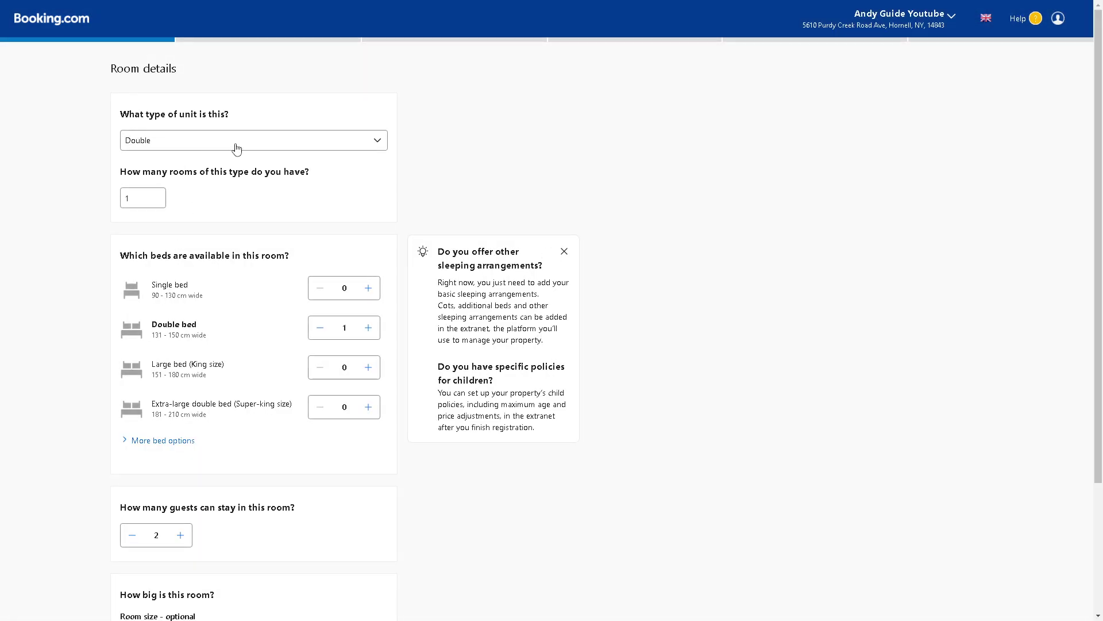
click(236, 148)
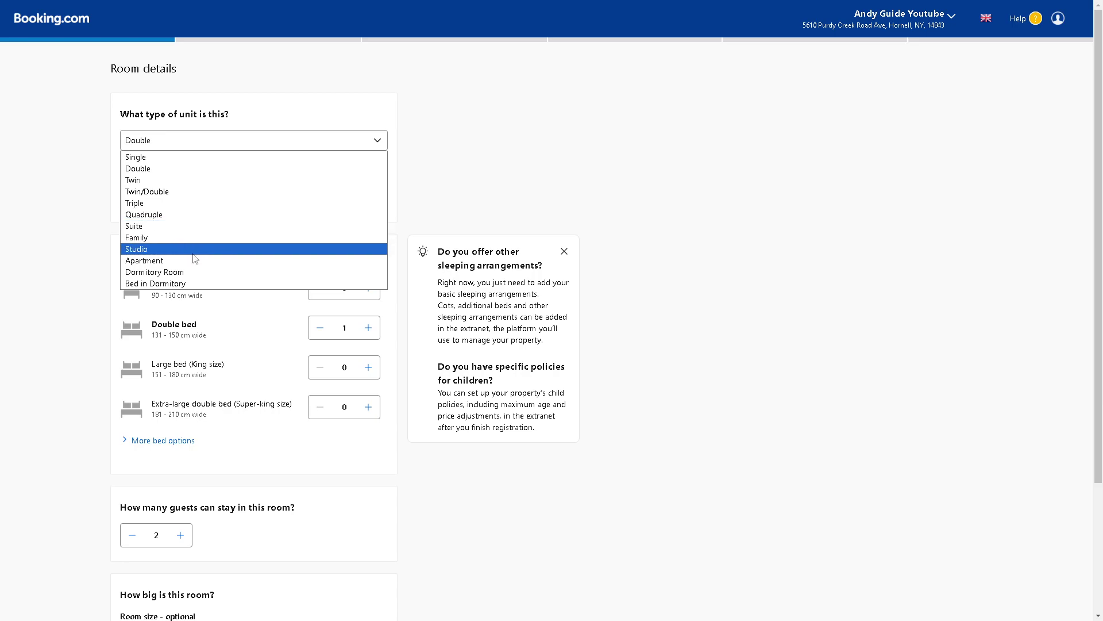
click(58, 274)
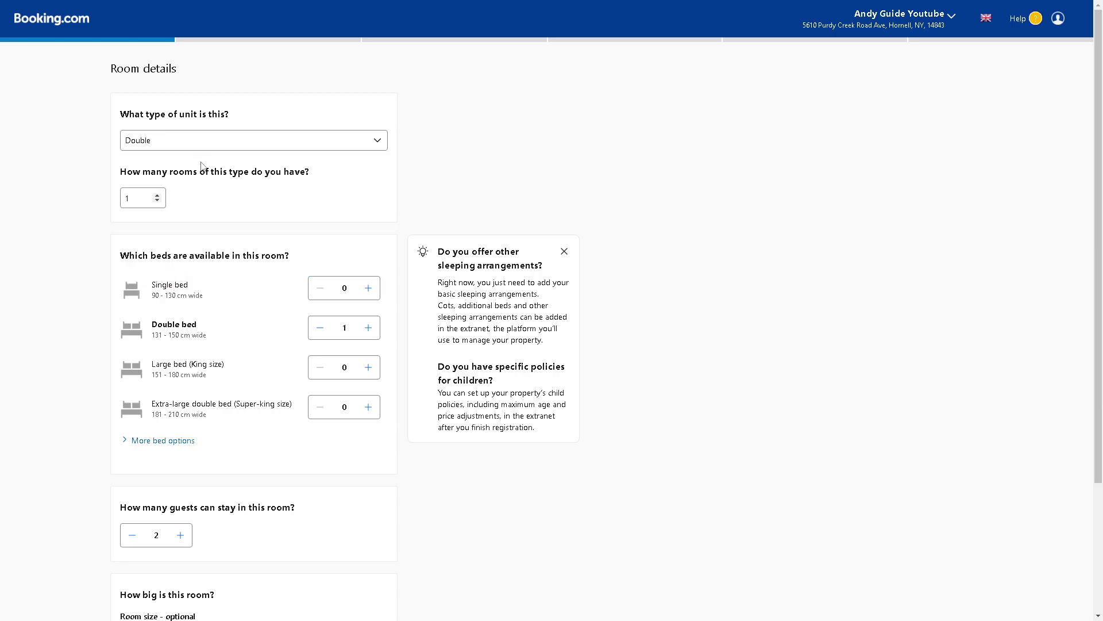
click(195, 143)
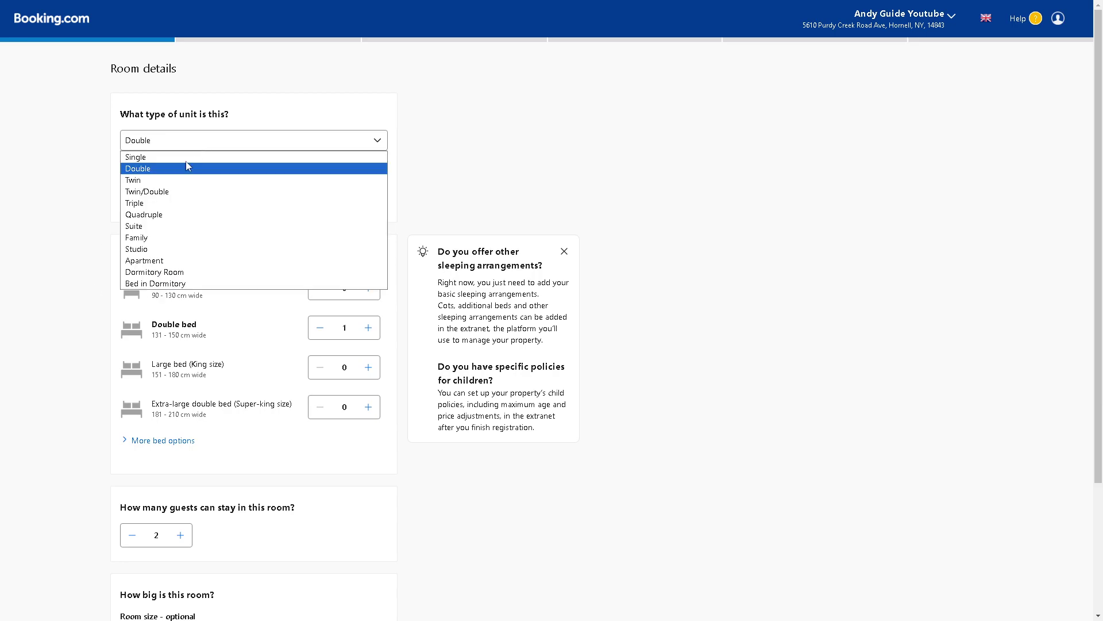
click(152, 261)
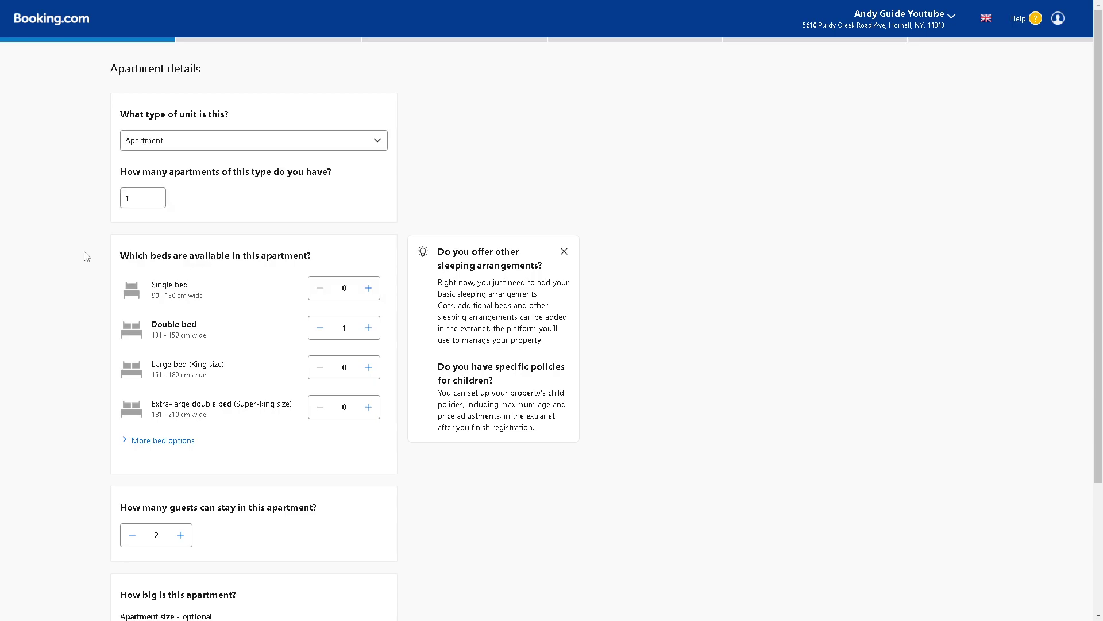
double_click(142, 196)
text(0)
scroll(194, 482, down, 3)
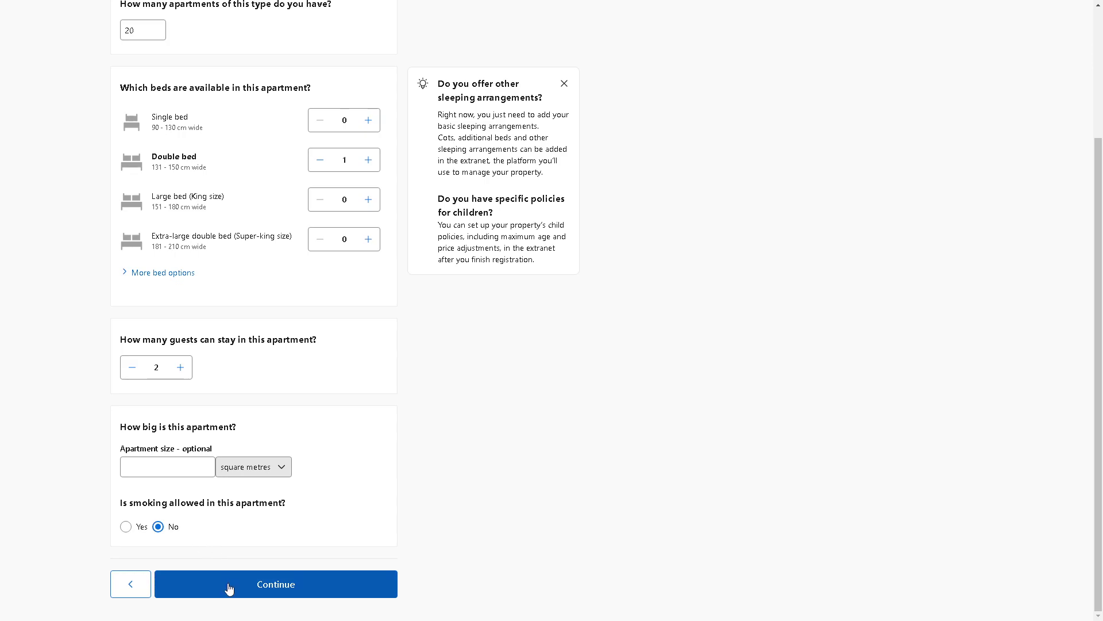
click(228, 587)
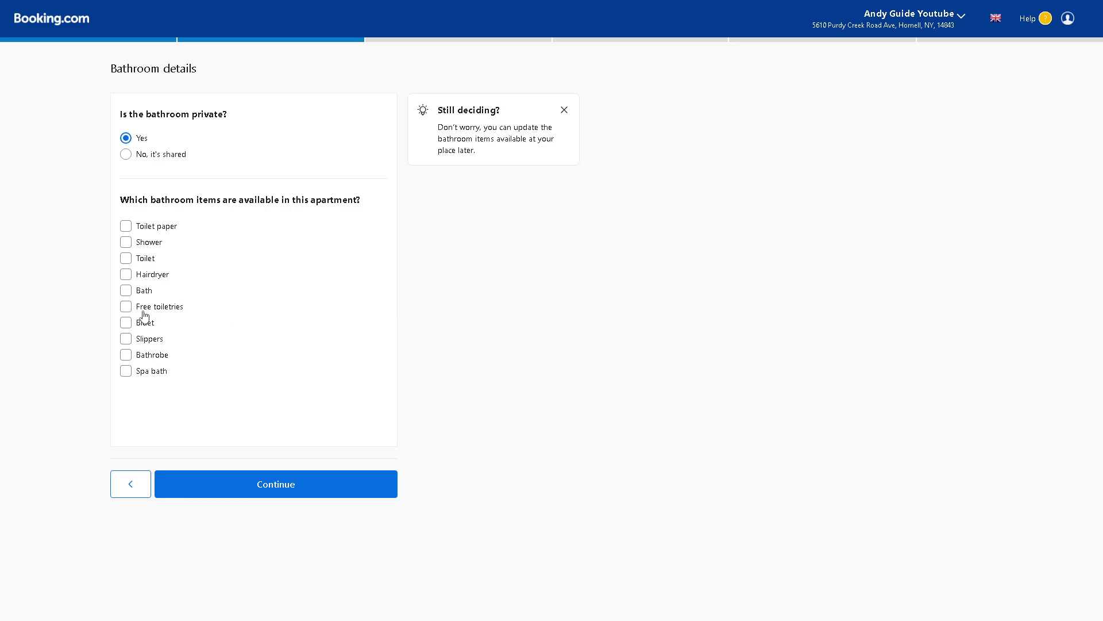
Tick every bathroom item, from Spa bath and Bathrobe to Shower and Toilet paper
click(126, 371)
click(125, 354)
click(126, 322)
click(126, 307)
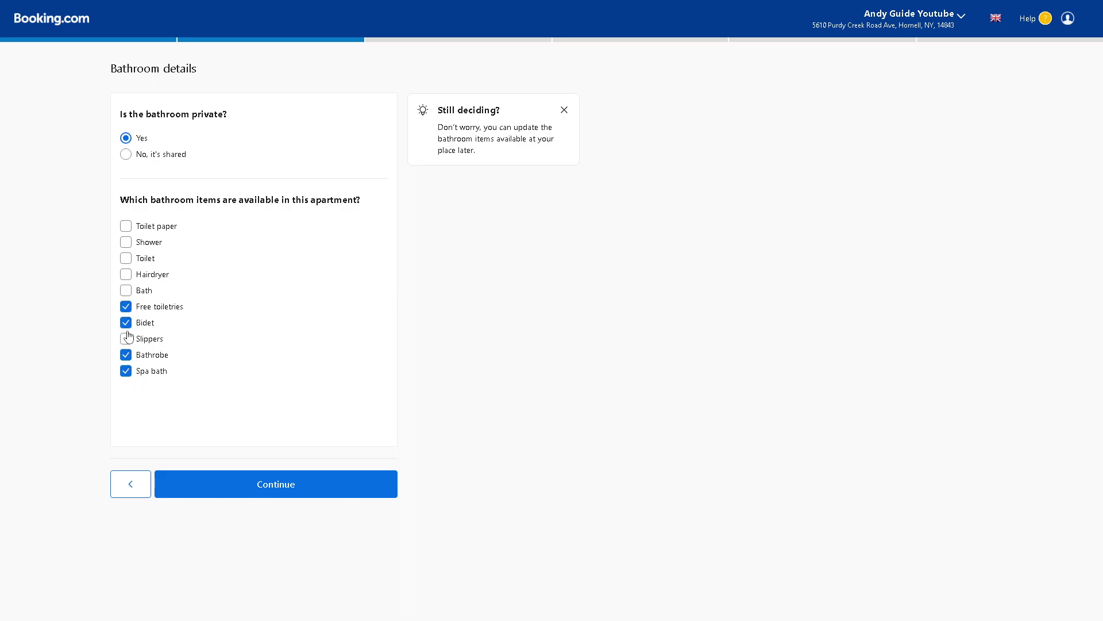
click(126, 338)
click(126, 290)
click(126, 258)
click(126, 226)
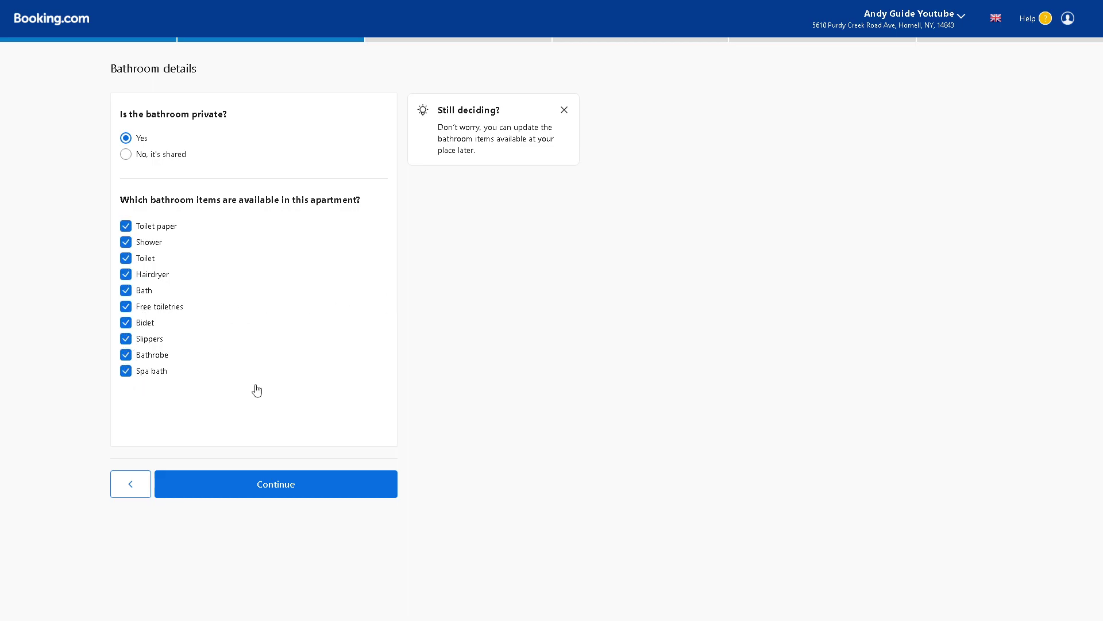
click(264, 483)
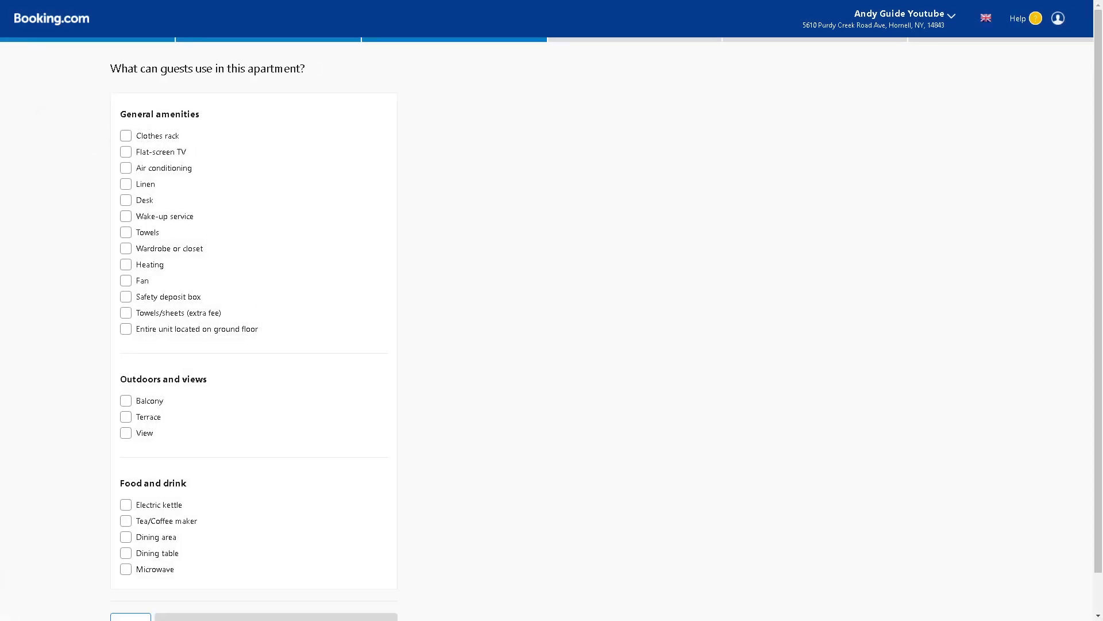
Tick all general amenities plus Balcony and Terrace for the apartment
click(126, 136)
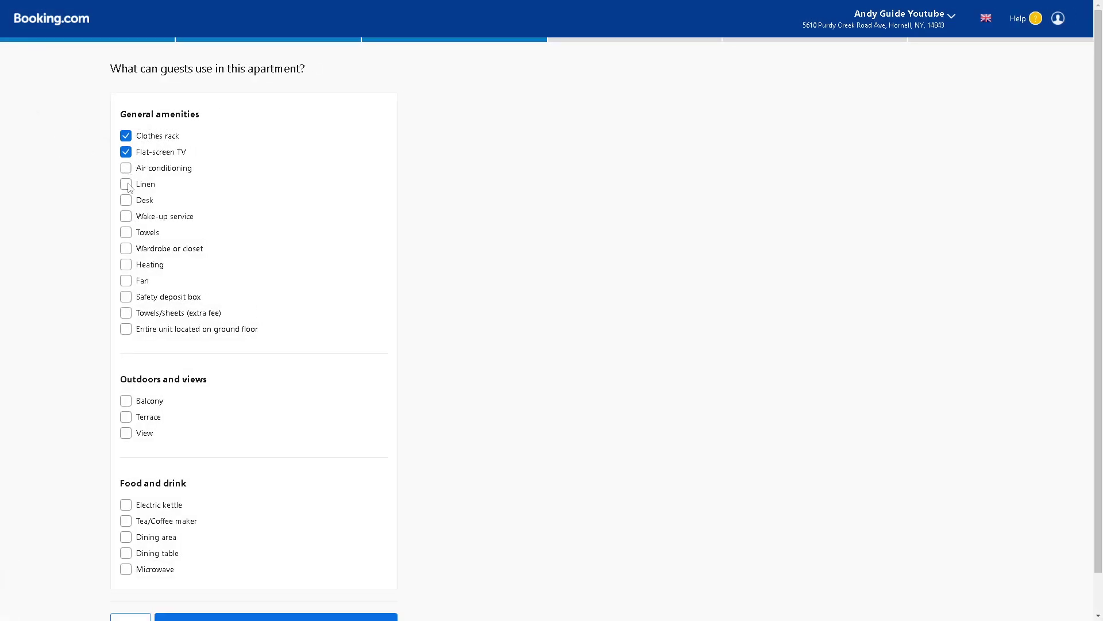
click(126, 168)
click(126, 200)
click(126, 232)
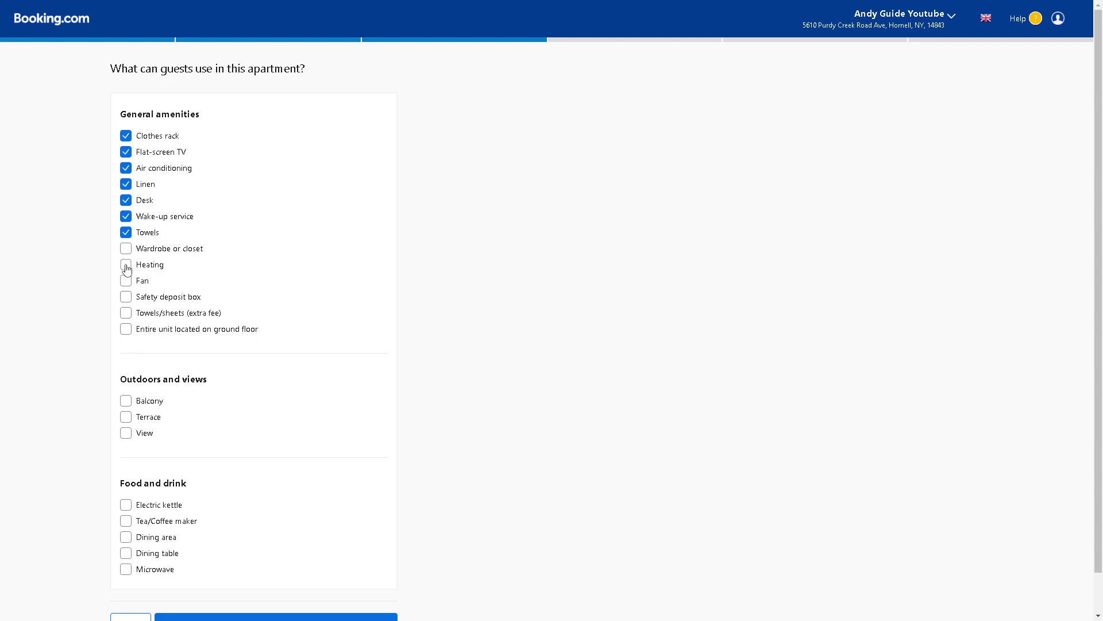
click(126, 248)
click(126, 265)
click(126, 281)
click(126, 296)
click(126, 329)
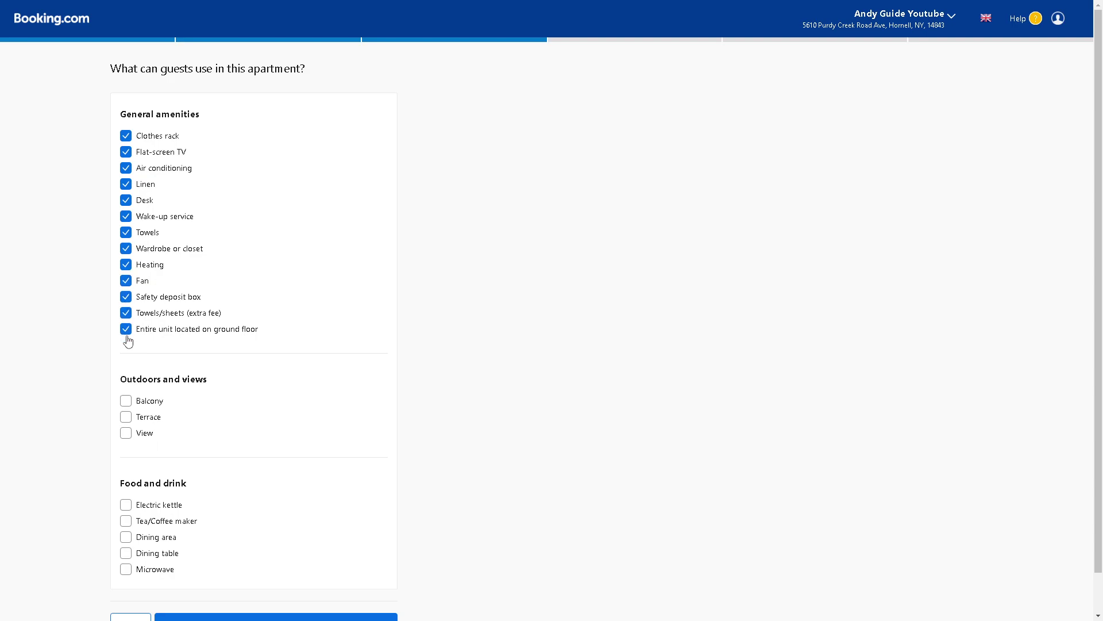
click(126, 401)
Mark the apartment as having a view, with City view as the main view
click(126, 433)
scroll(135, 431, down, 2)
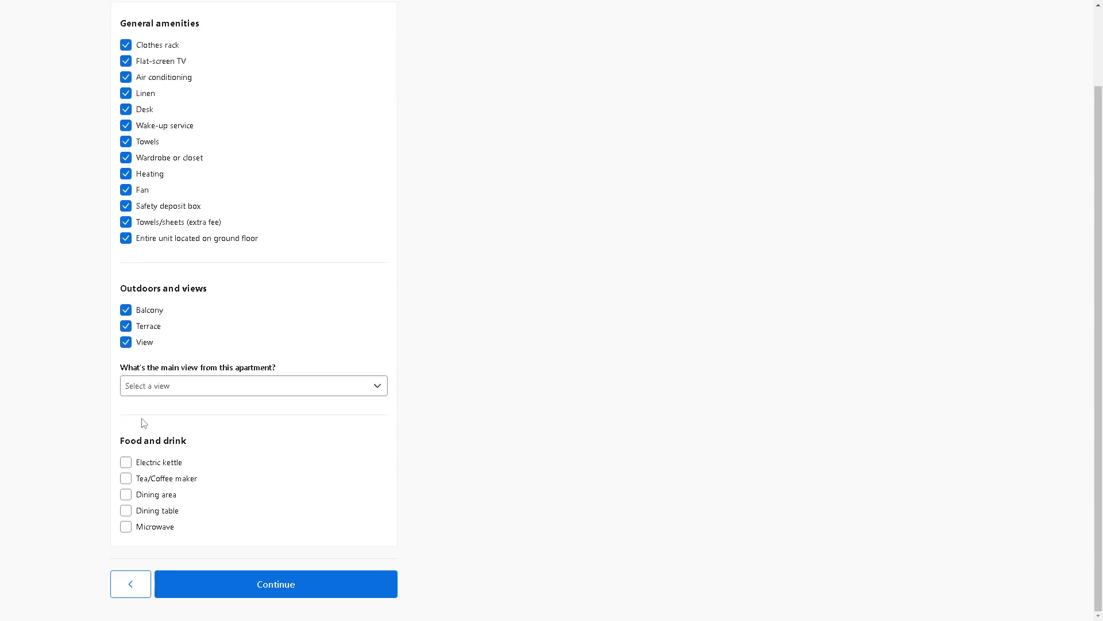
click(187, 385)
click(181, 417)
Tick Electric kettle, Tea/Coffee maker, Dining area, Dining table and Microwave
click(125, 462)
click(126, 479)
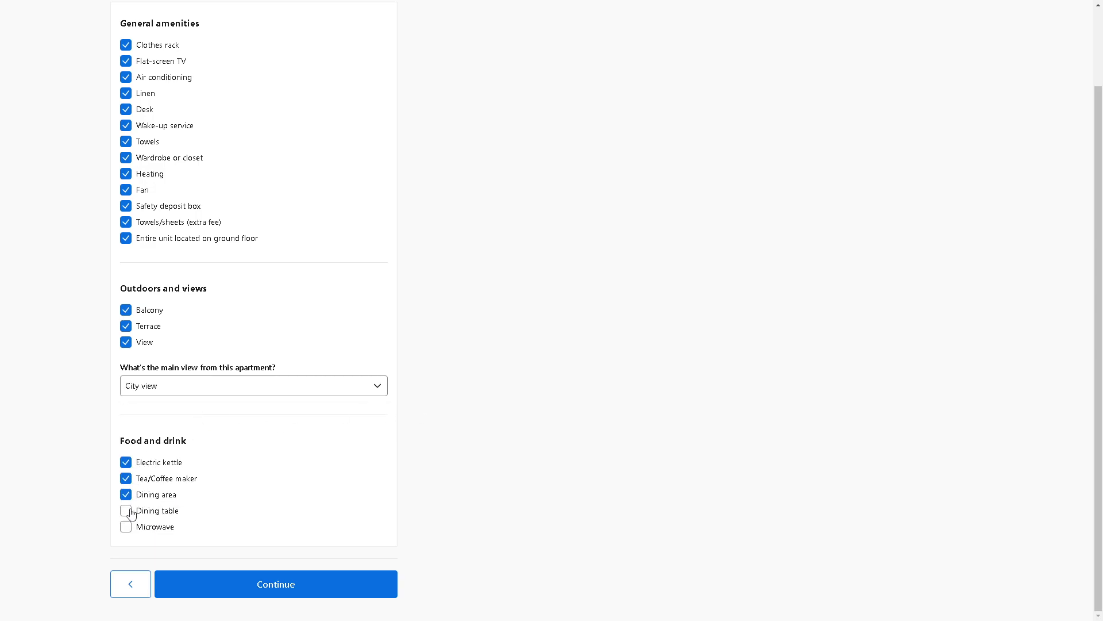
click(125, 510)
click(126, 526)
click(253, 581)
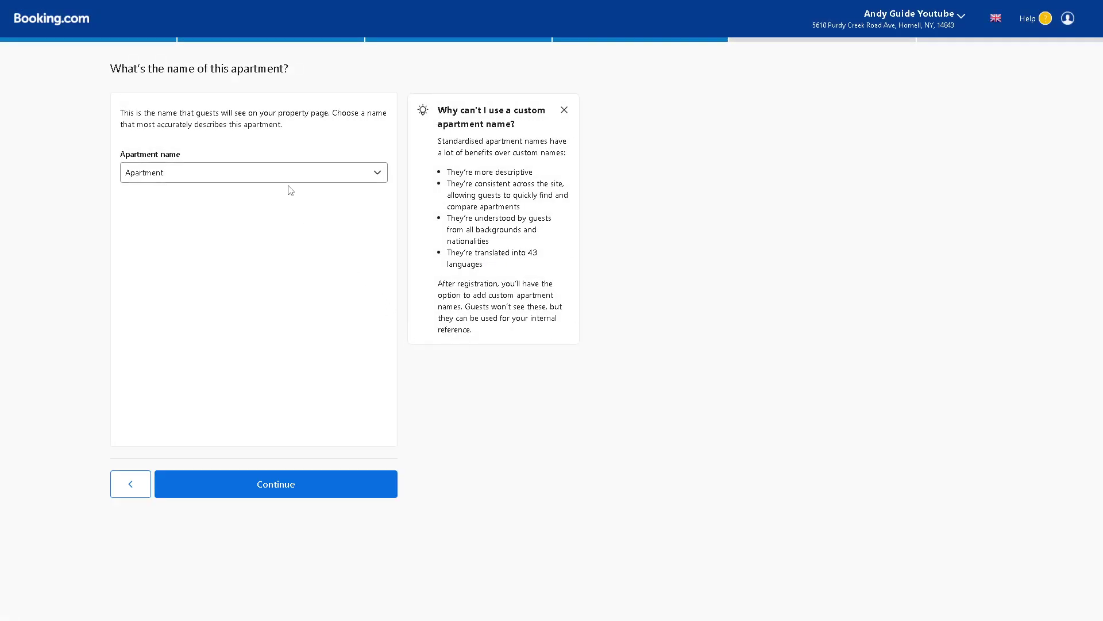
Keep the name 'Apartment', price it at US$50 per night, and review the rate plans
click(337, 493)
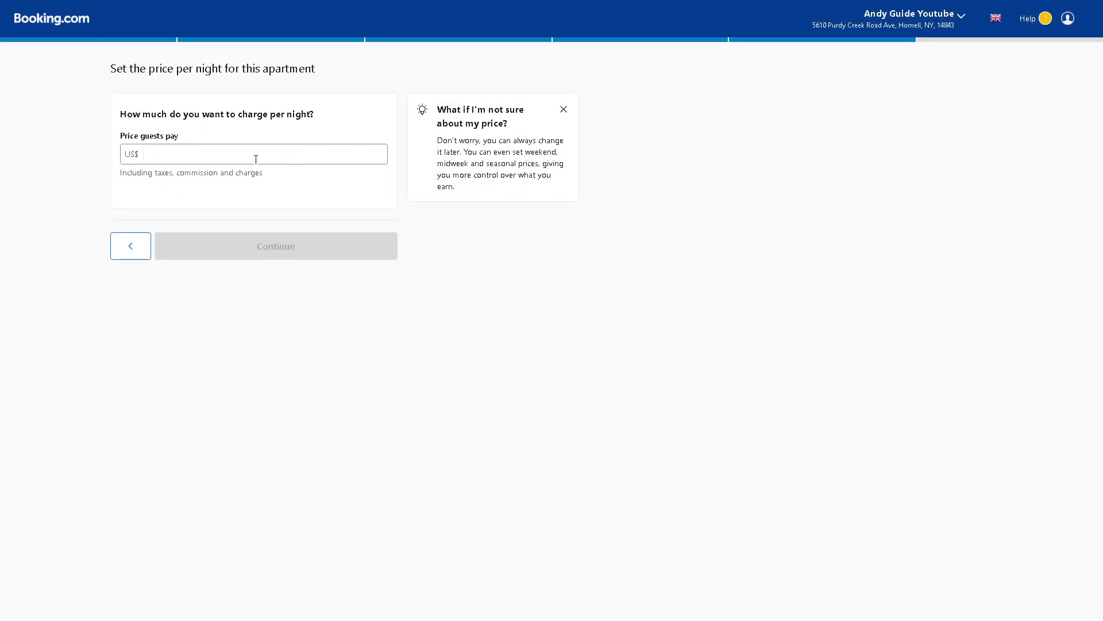
click(256, 159)
click(244, 182)
text(50)
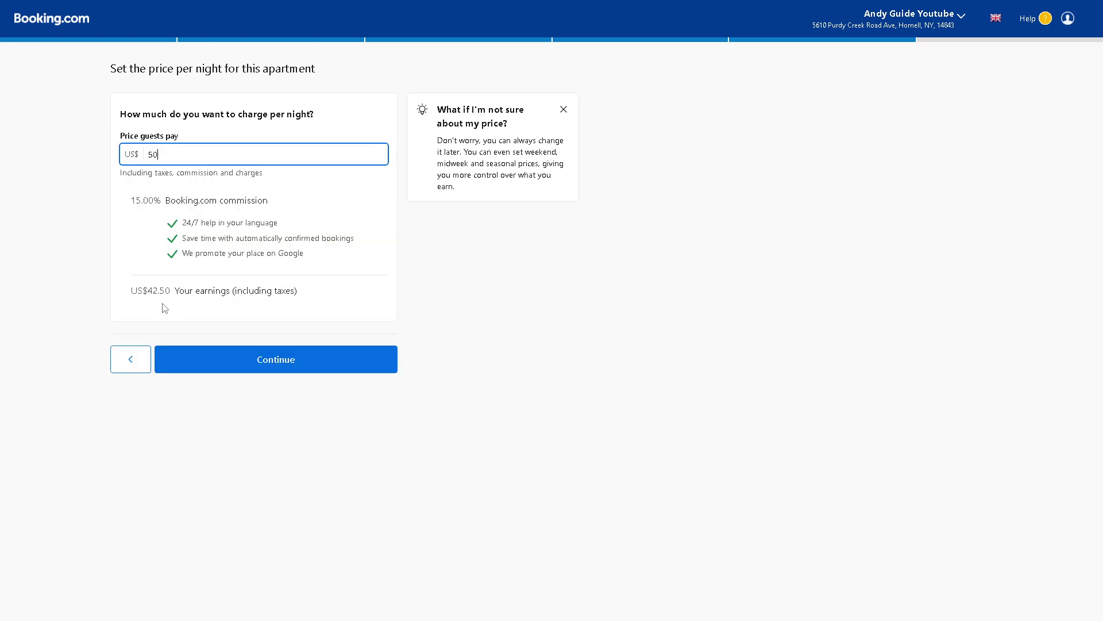
click(241, 365)
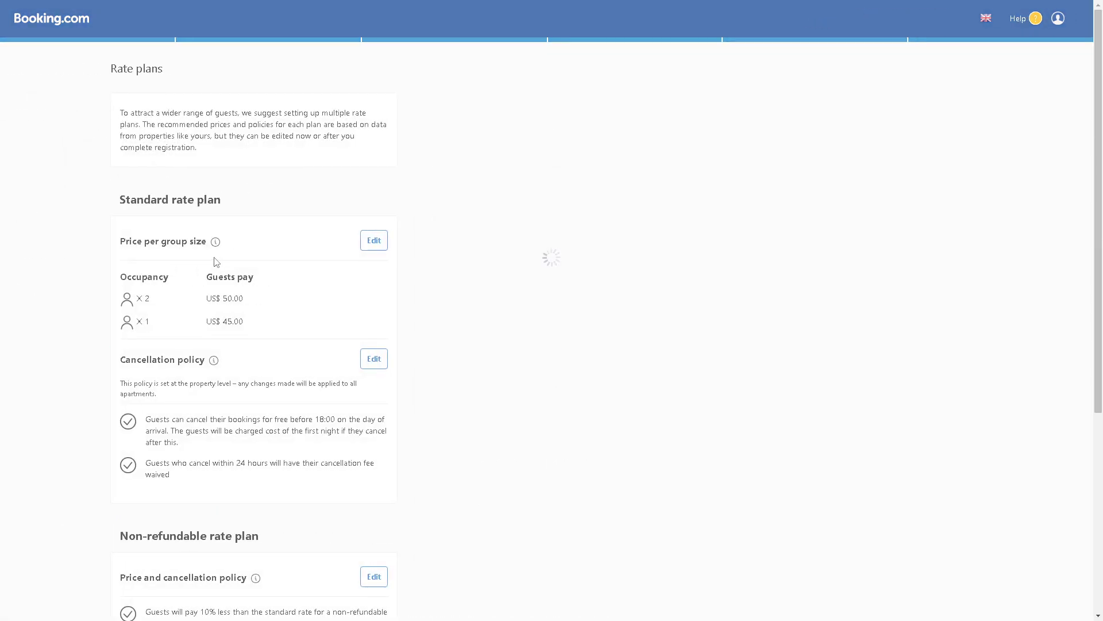
scroll(188, 296, down, 1)
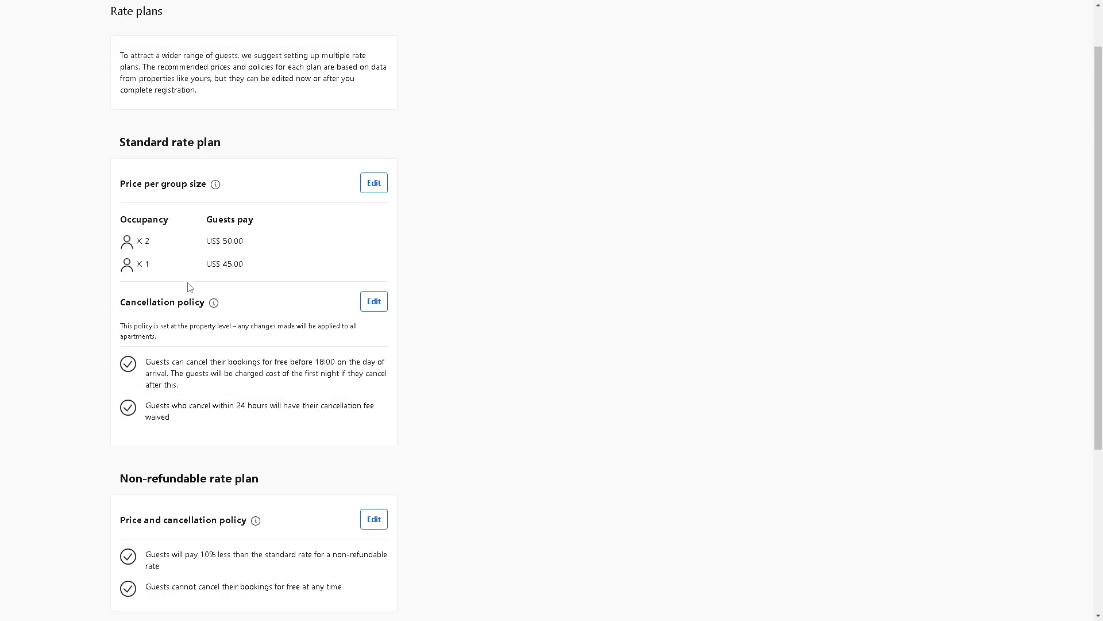
scroll(190, 286, down, 3)
scroll(229, 406, down, 1)
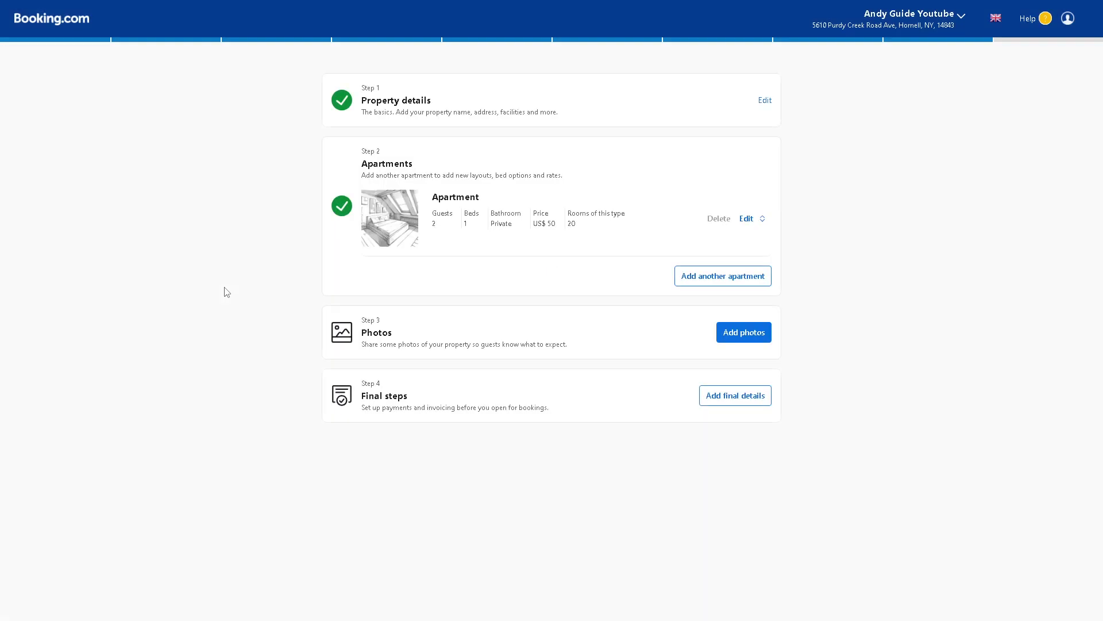
Go to the Add photos step from the registration overview
click(732, 339)
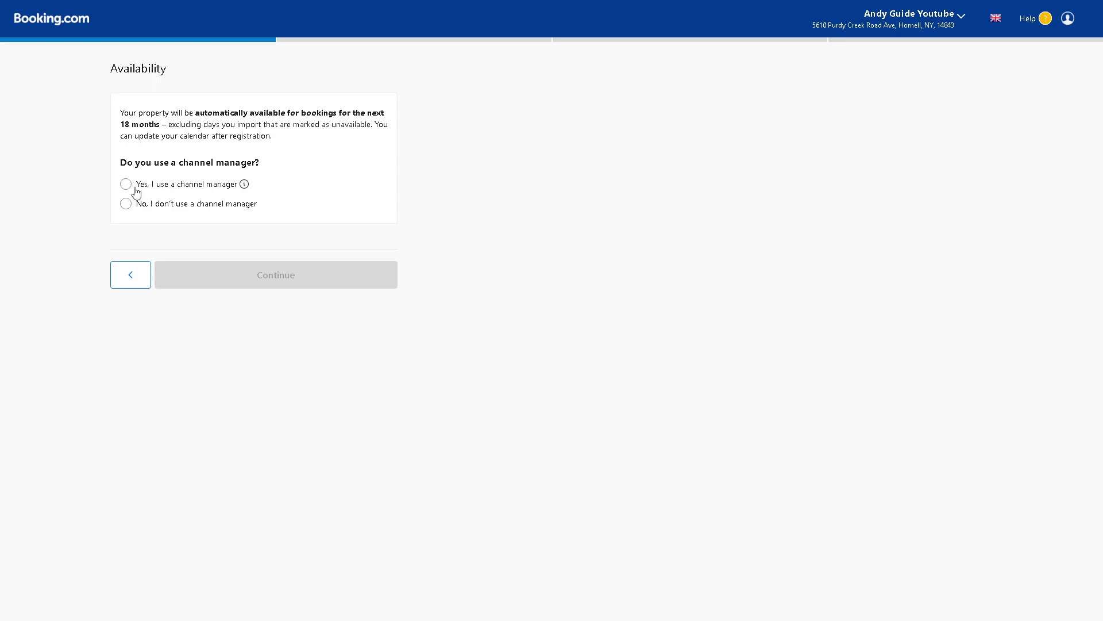
Answer that no channel manager is used
click(134, 190)
click(149, 260)
click(204, 278)
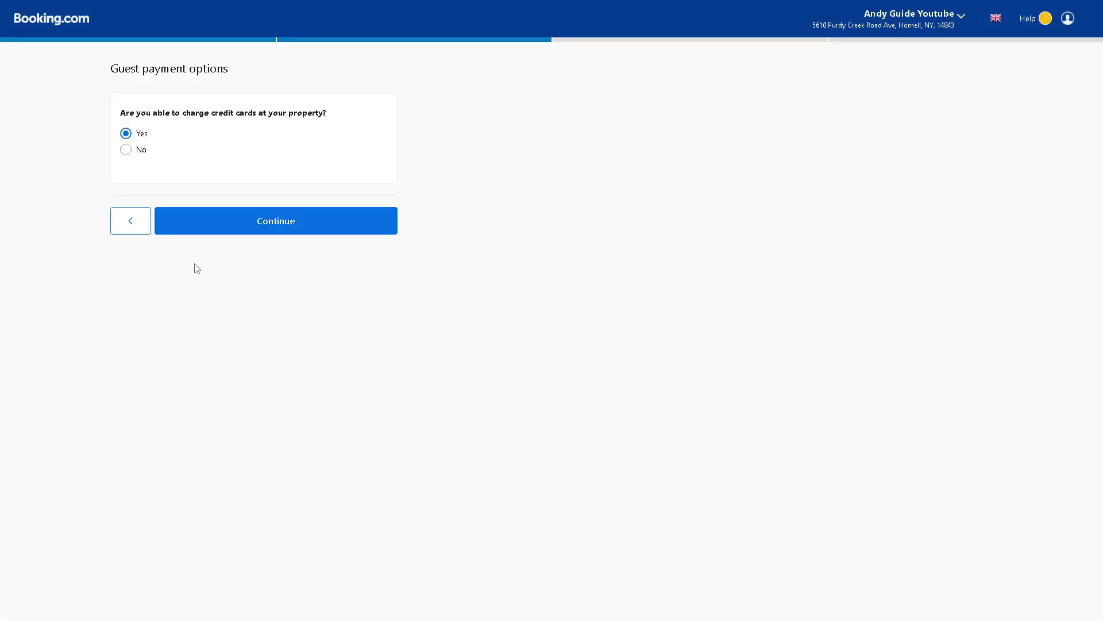
Accept credit cards including Amex, Visa, Mastercard, Maestro, Discover, UnionPay; confirm invoicing and booking info
click(202, 227)
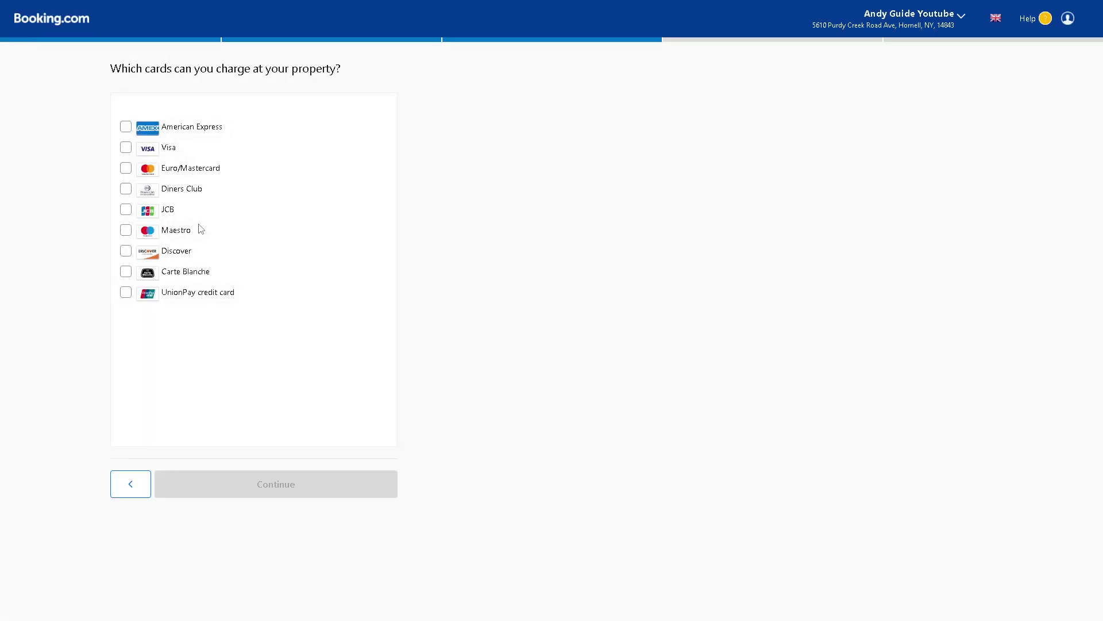
click(125, 130)
click(126, 150)
click(126, 171)
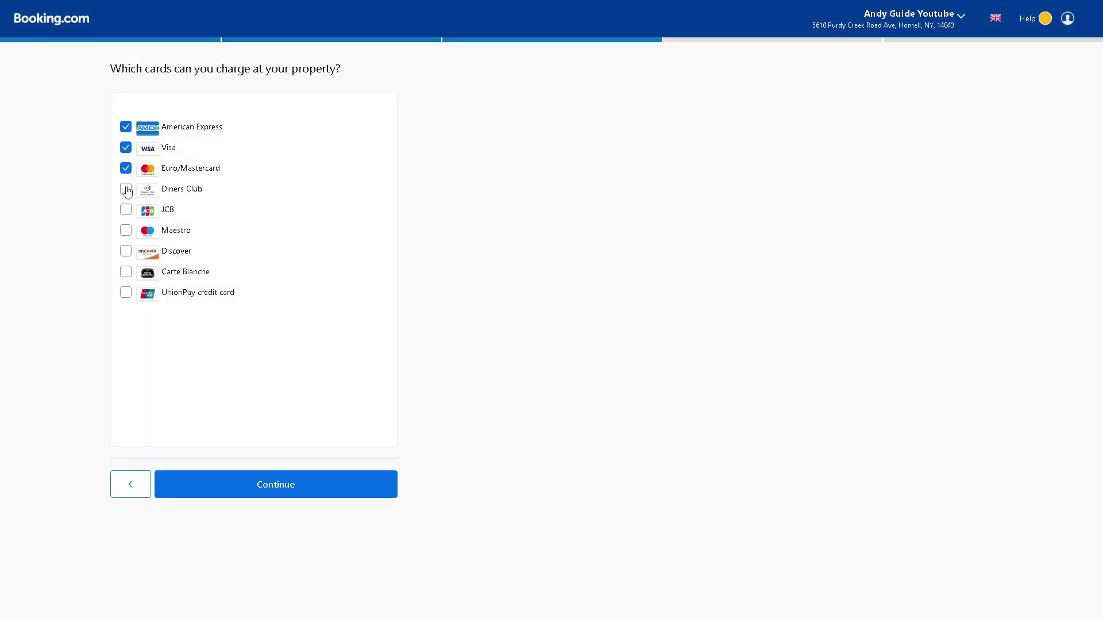
click(126, 192)
click(126, 212)
click(126, 250)
click(126, 271)
click(126, 292)
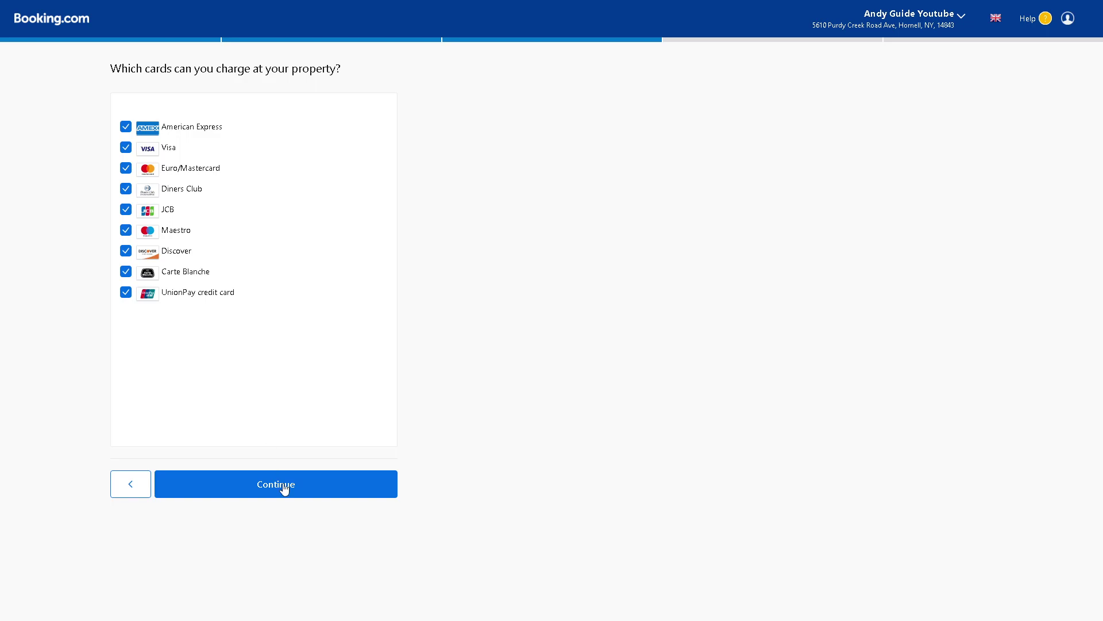
click(285, 488)
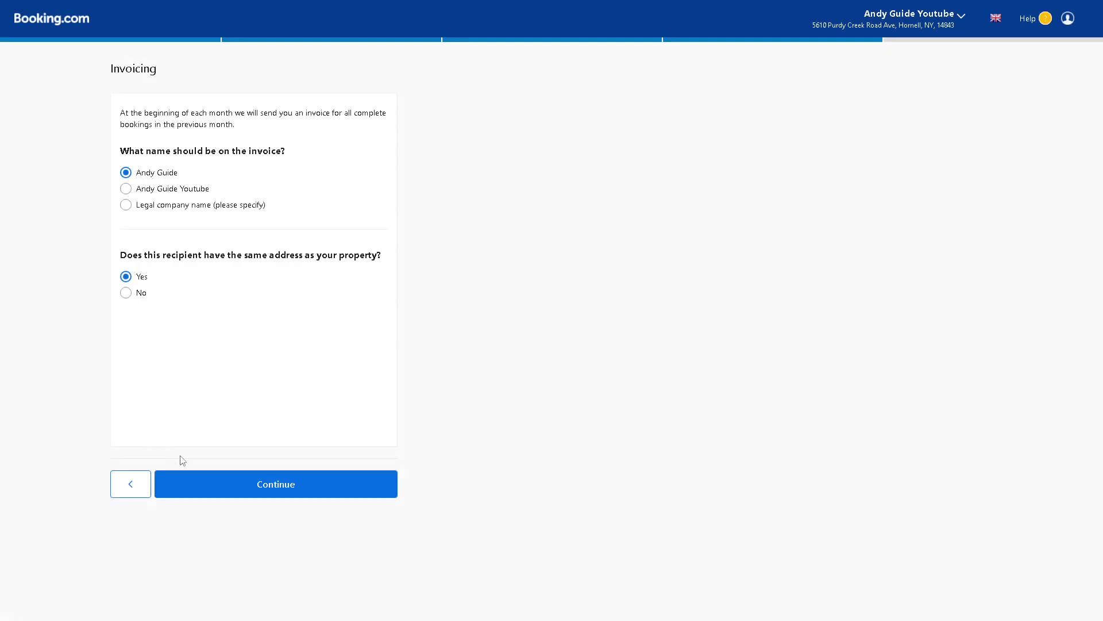
click(209, 489)
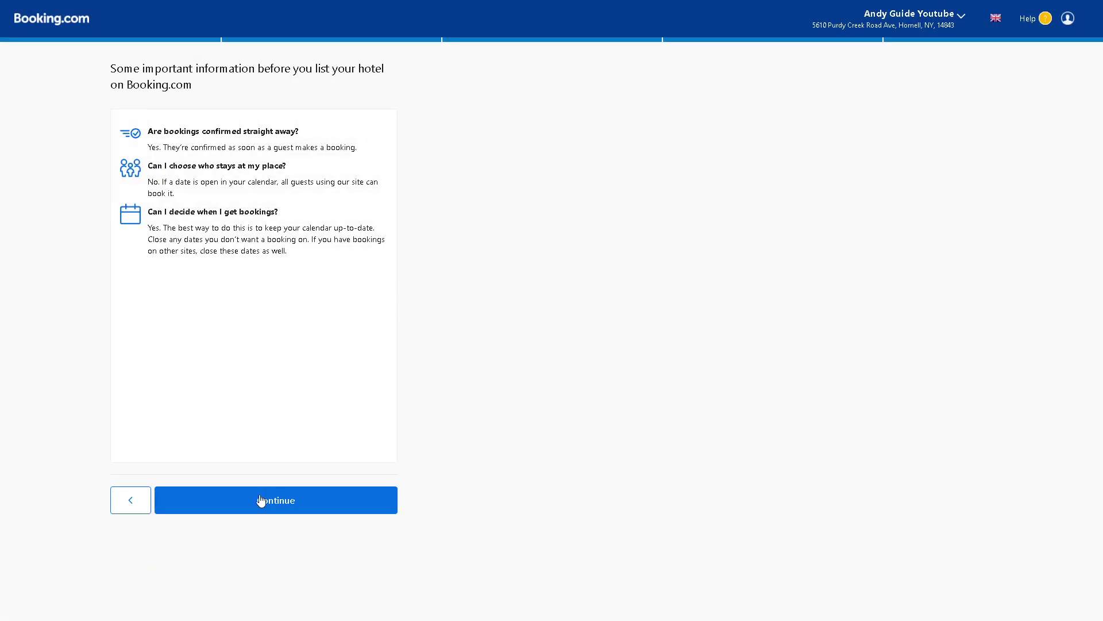
click(266, 503)
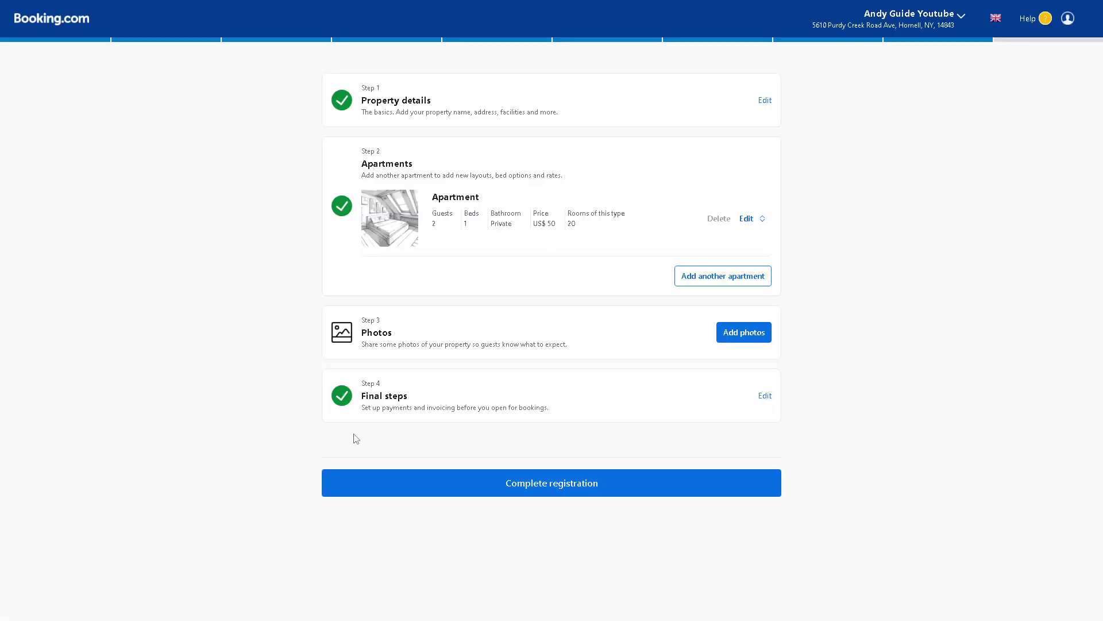
click(410, 492)
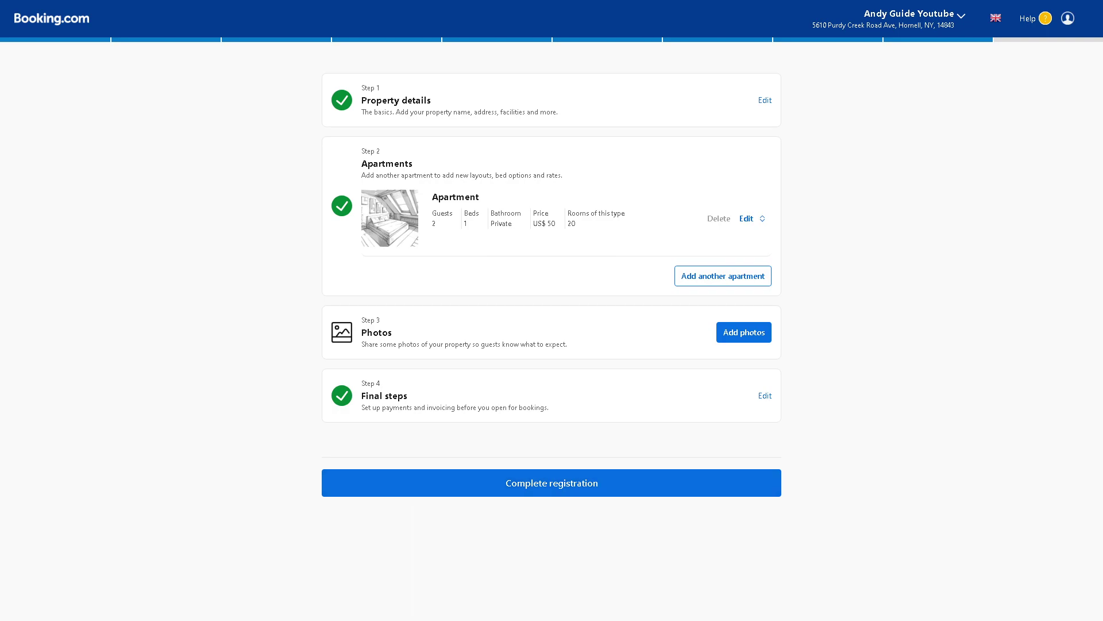